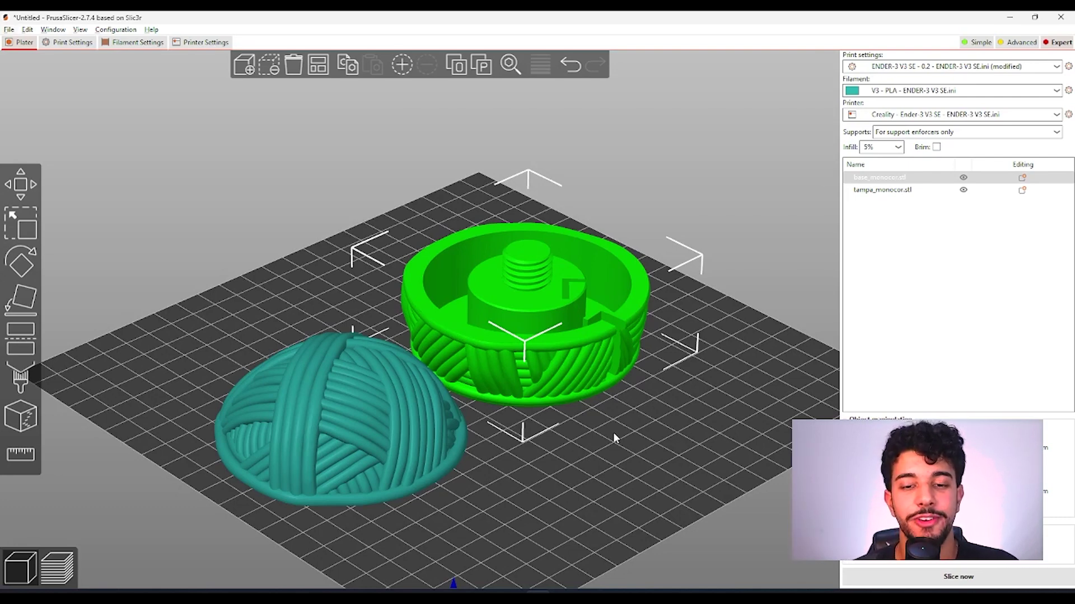
Orbit around the yarn-ball lid and base, then view Print Settings at Layers and perimeters (0.2 mm layers)
mouse_move(651, 449)
left_mouse_down()
mouse_move(625, 459)
mouse_move(648, 462)
left_mouse_up()
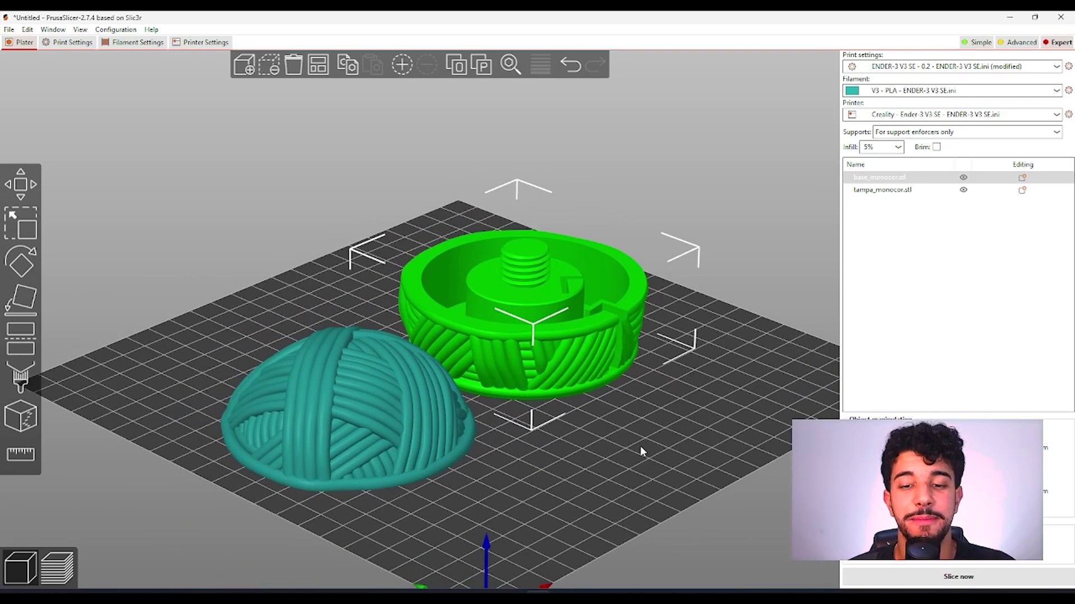
left_click_drag(630, 414, 643, 448)
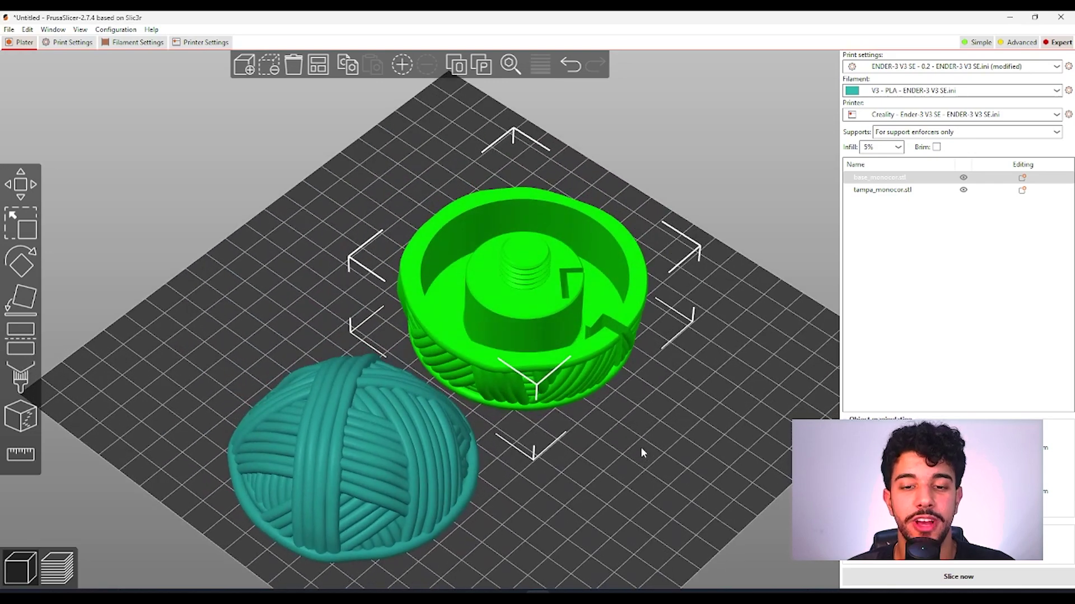
left_click_drag(612, 374, 626, 462)
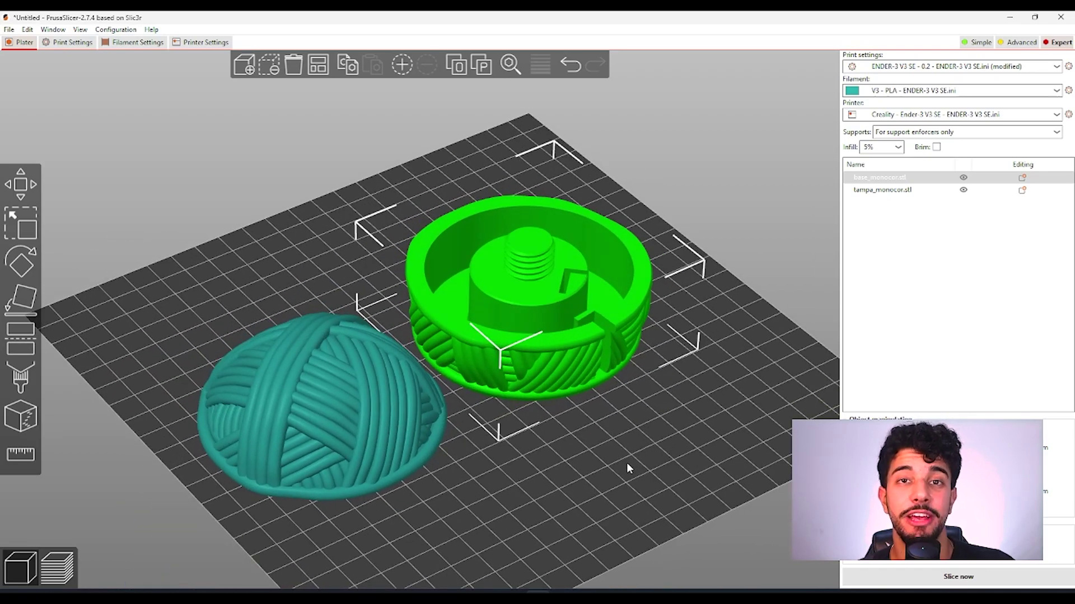
mouse_move(626, 463)
left_mouse_down()
mouse_move(662, 408)
mouse_move(650, 413)
mouse_move(635, 473)
mouse_move(626, 464)
left_mouse_up()
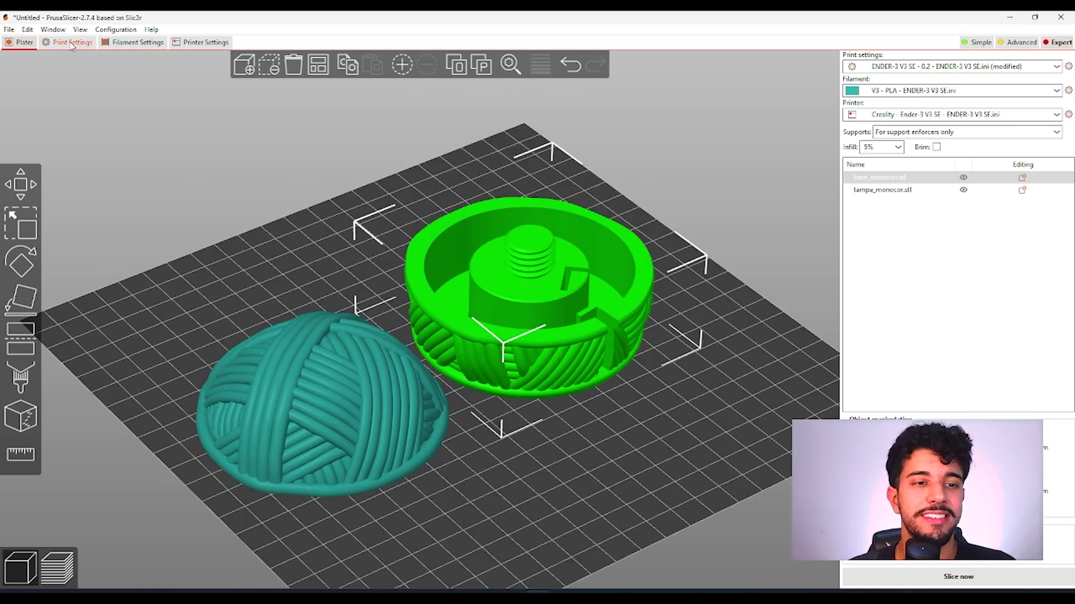
left_click(71, 43)
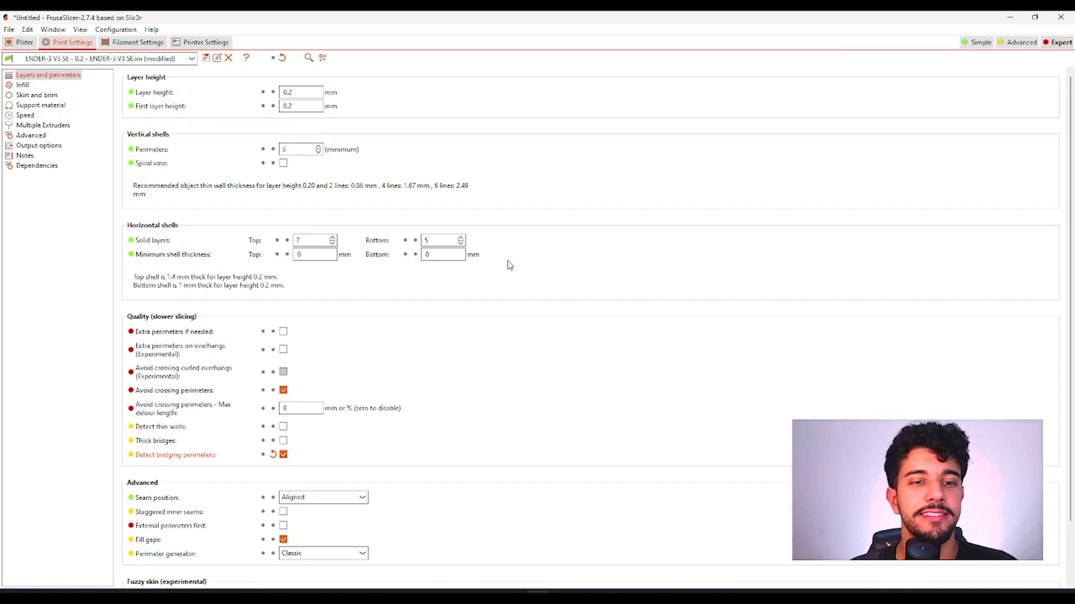
Scroll Print Settings down to Fuzzy skin, still None, and return to the 3D plate
mouse_move(310, 103)
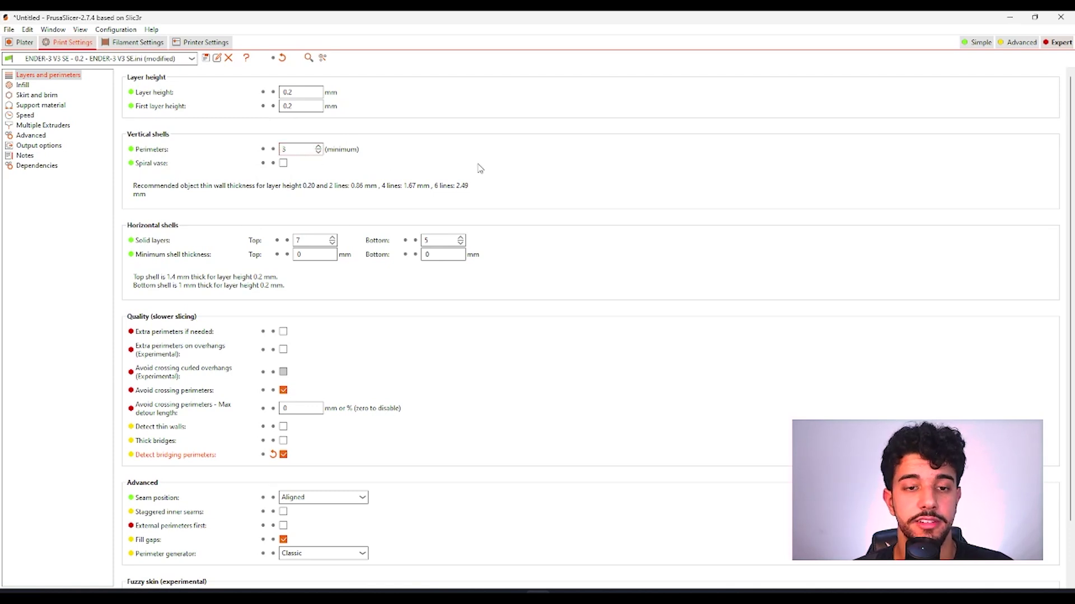
scroll(480, 168, "down", 2)
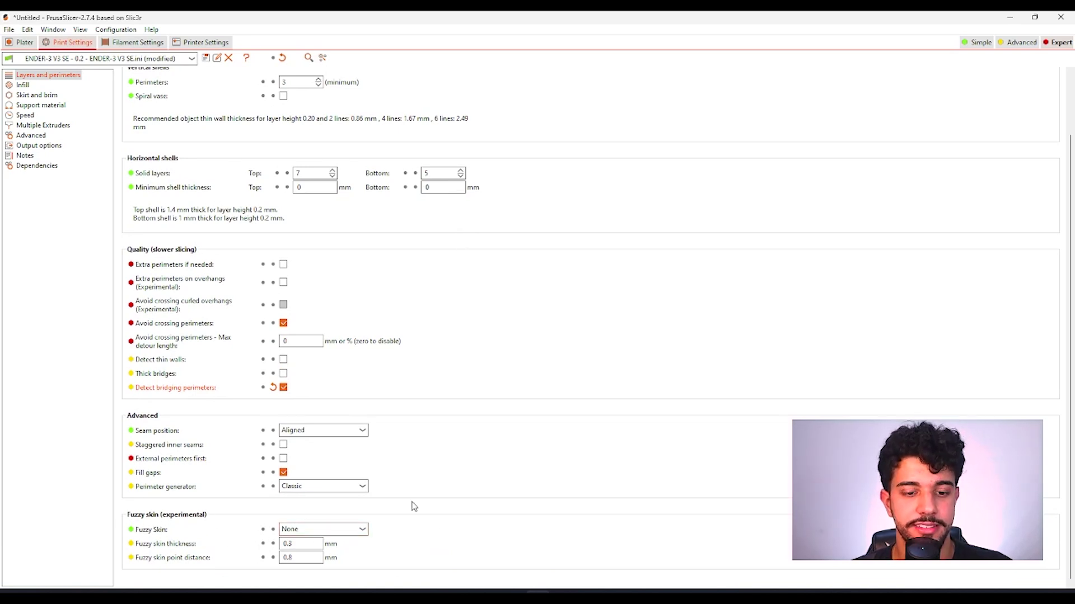
left_click(25, 43)
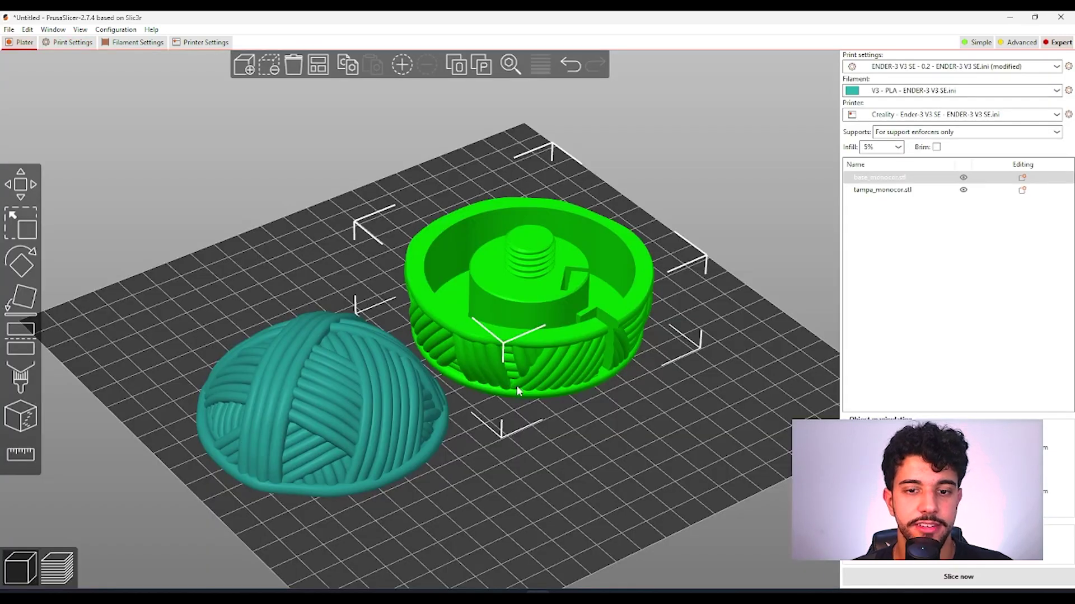
scroll(557, 462, "up", 2)
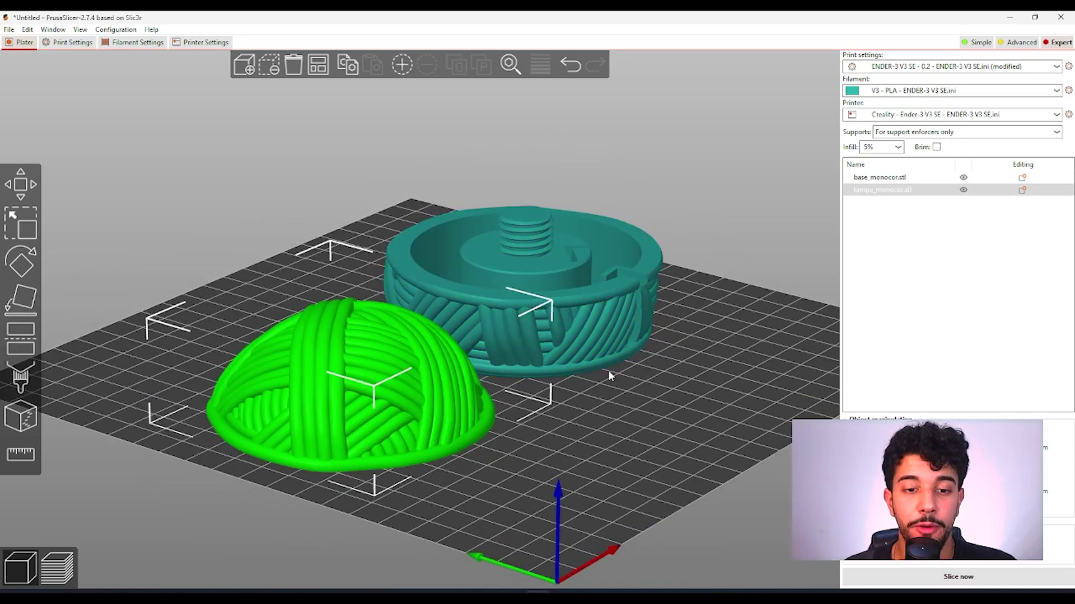
mouse_move(647, 412)
left_mouse_down()
mouse_move(633, 442)
mouse_move(659, 426)
left_mouse_up()
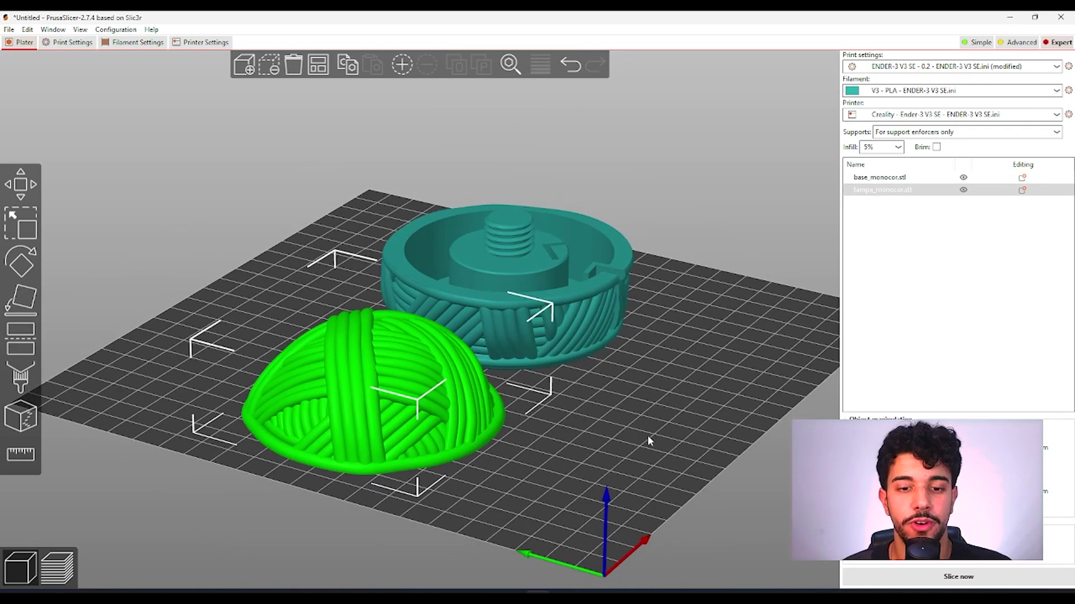
scroll(599, 459, "up", 2)
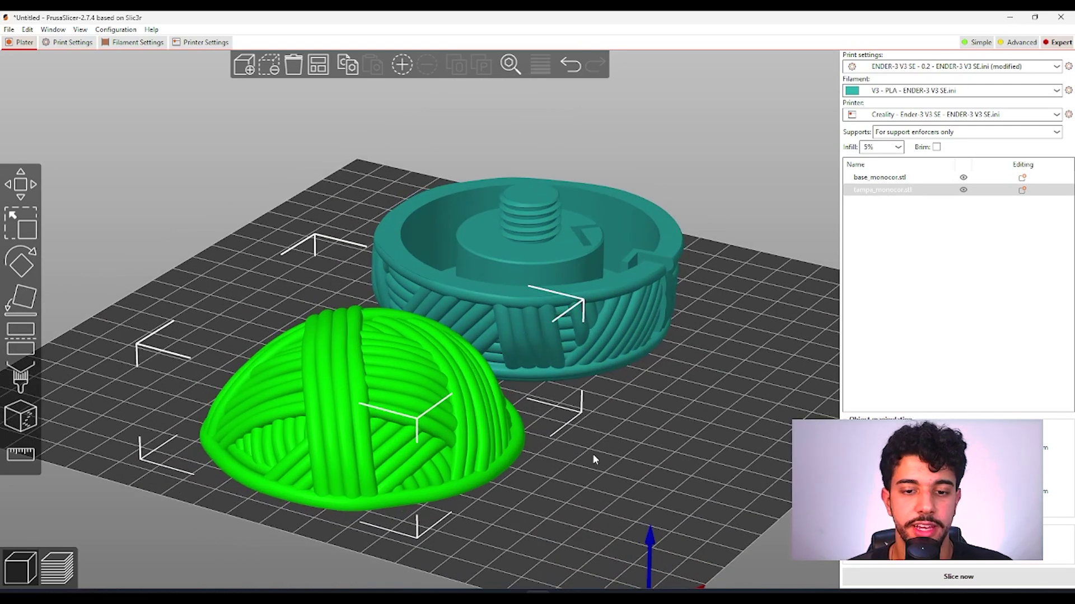
left_click_drag(620, 447, 385, 387)
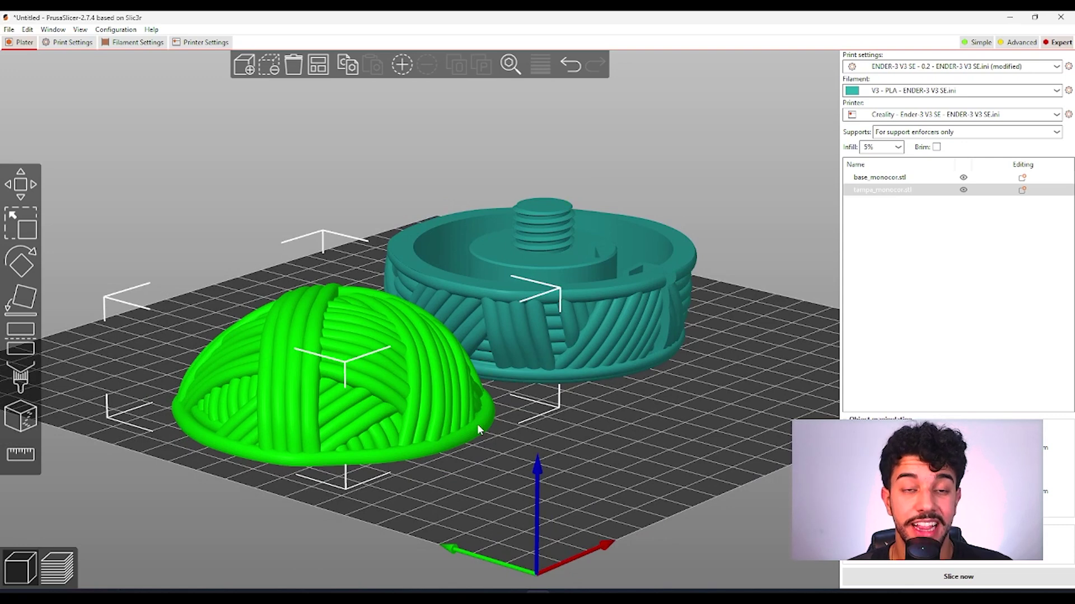
scroll(603, 360, "up", 6)
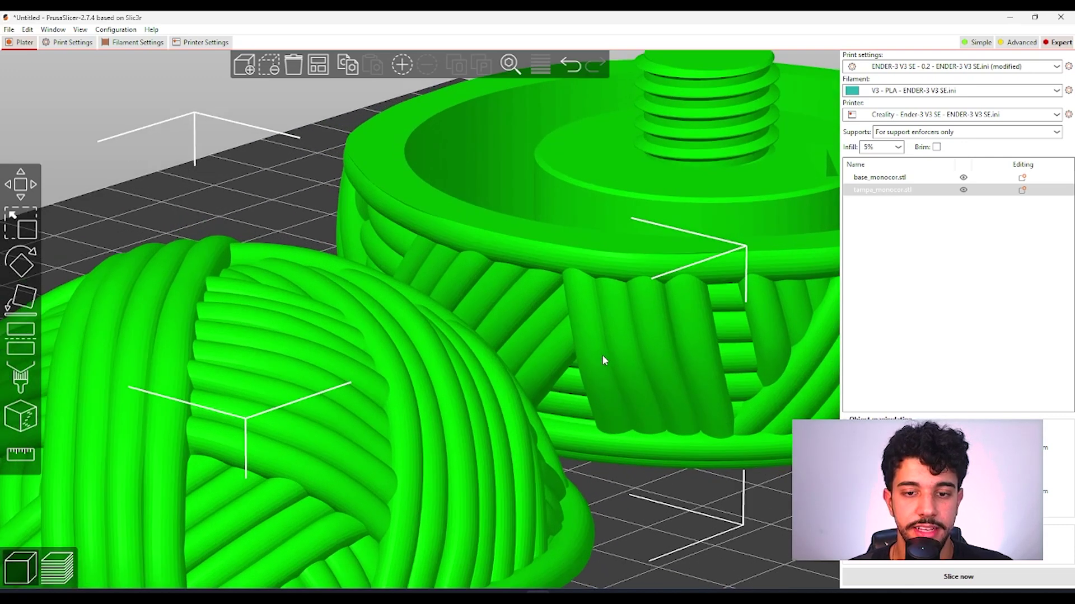
scroll(613, 364, "down", 8)
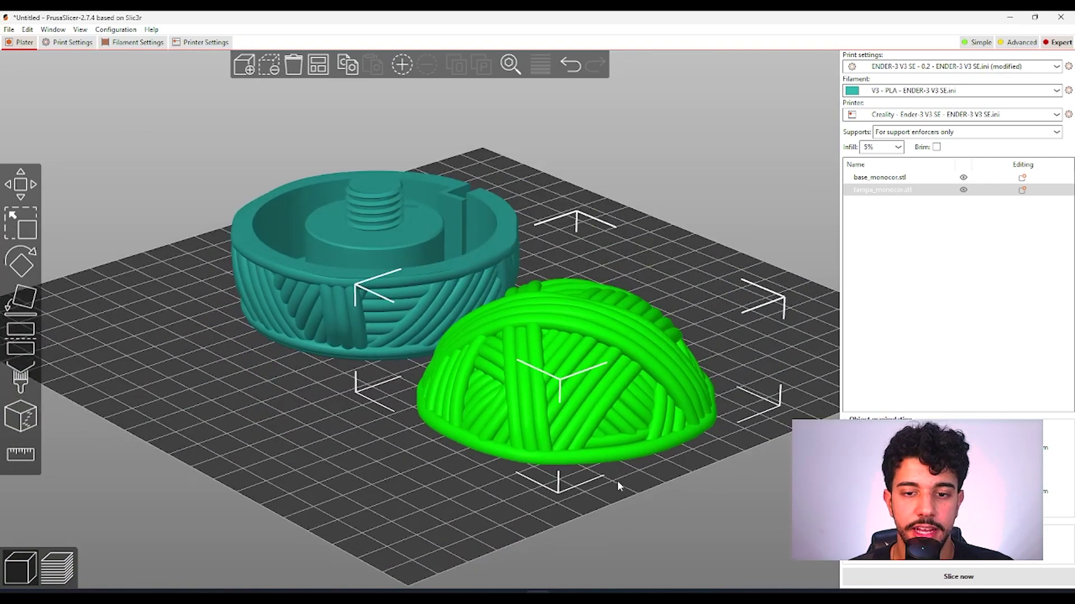
left_click_drag(617, 480, 571, 422)
scroll(583, 497, "down", 3)
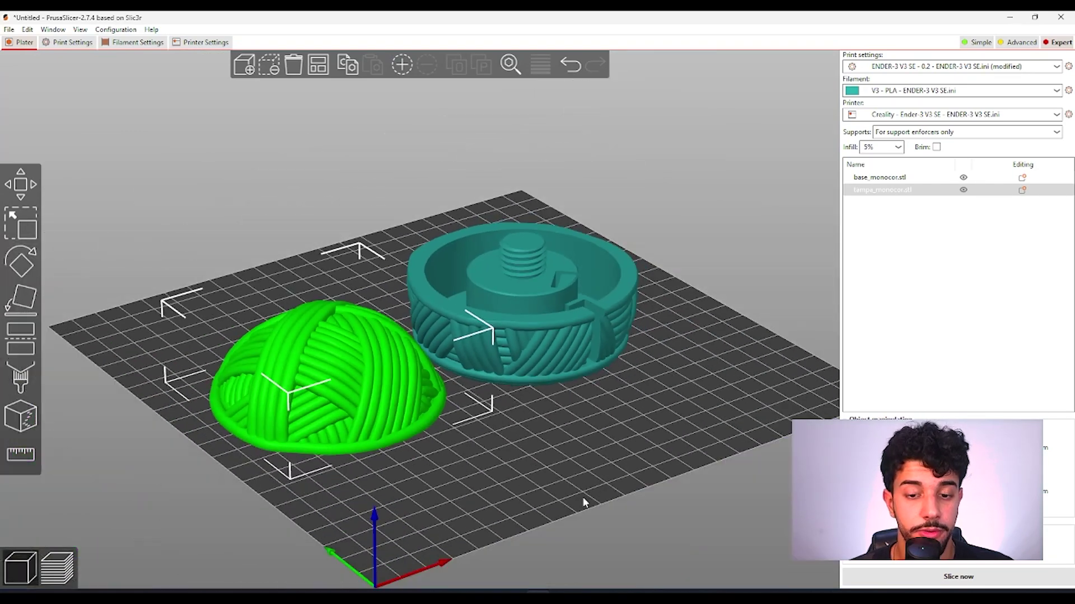
left_click_drag(602, 504, 563, 472)
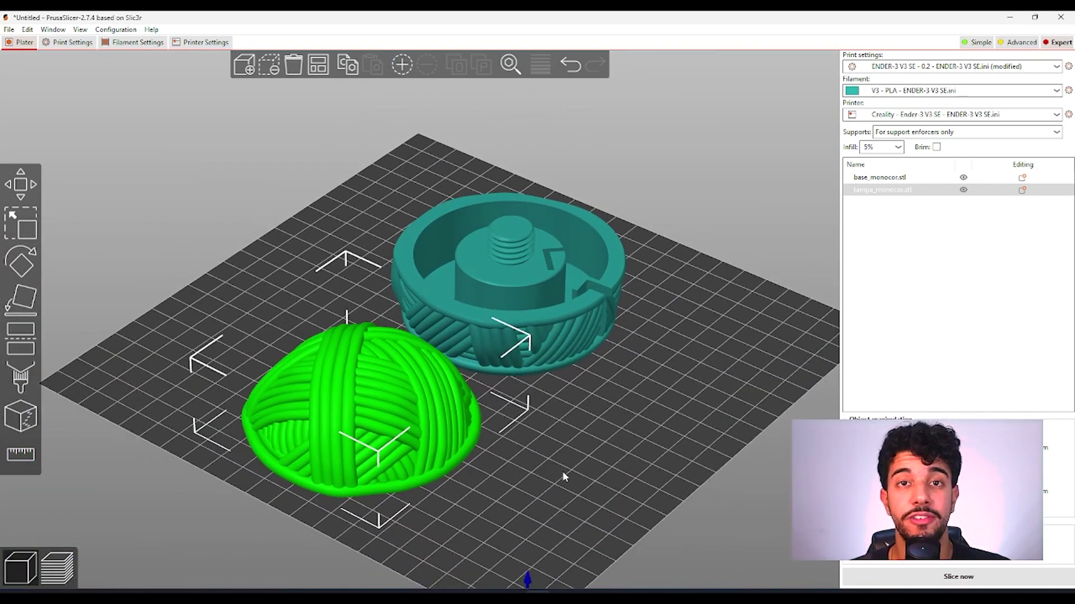
left_click_drag(562, 471, 600, 436)
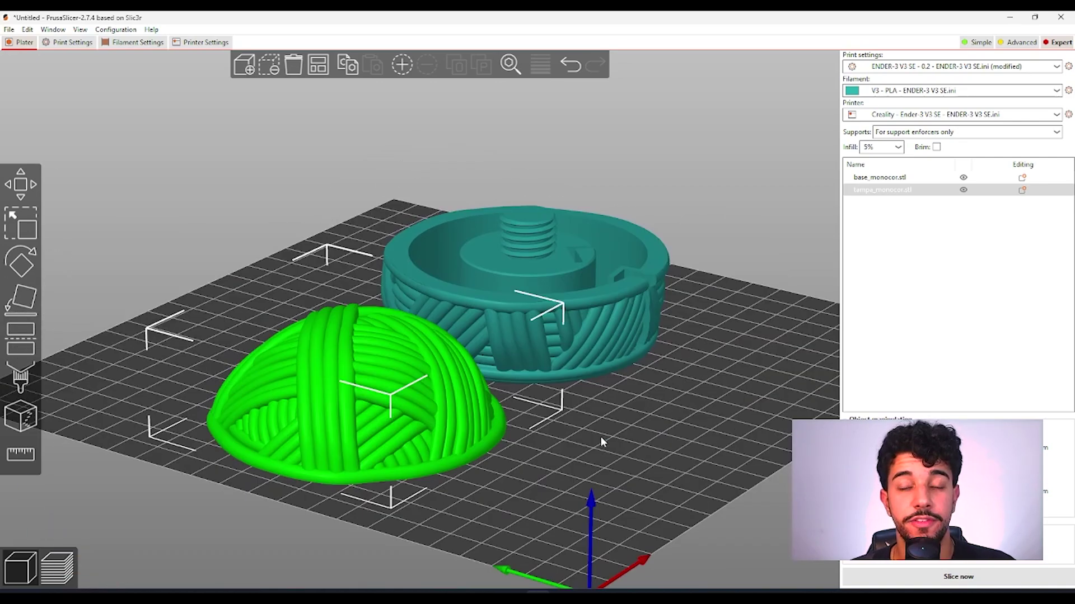
scroll(594, 443, "up", 4)
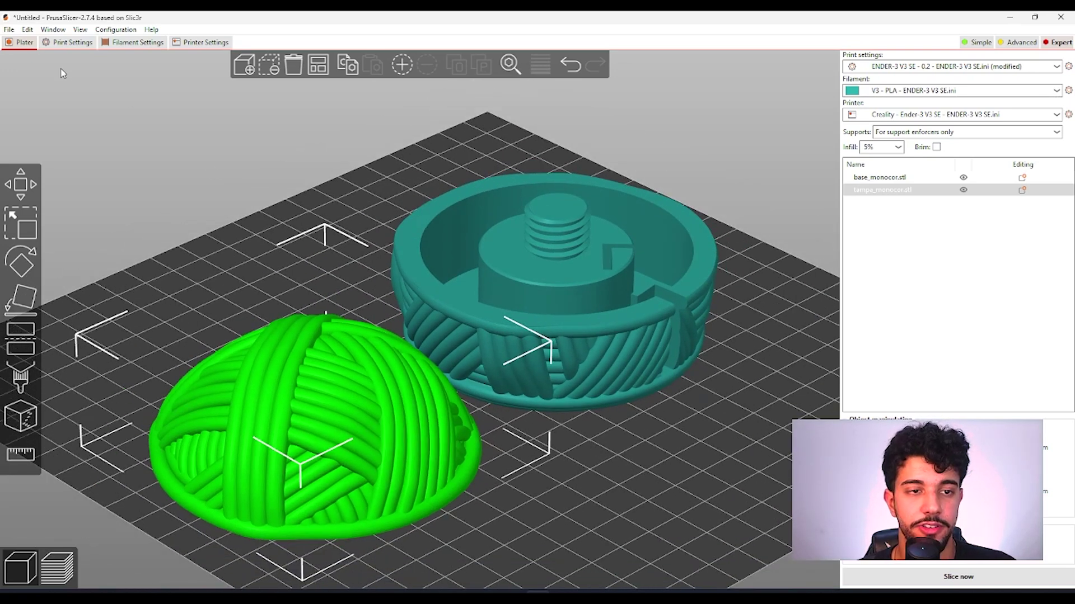
Set Fuzzy Skin to Outside walls with 0.5 mm thickness and 0.3 mm point distance
left_click(70, 43)
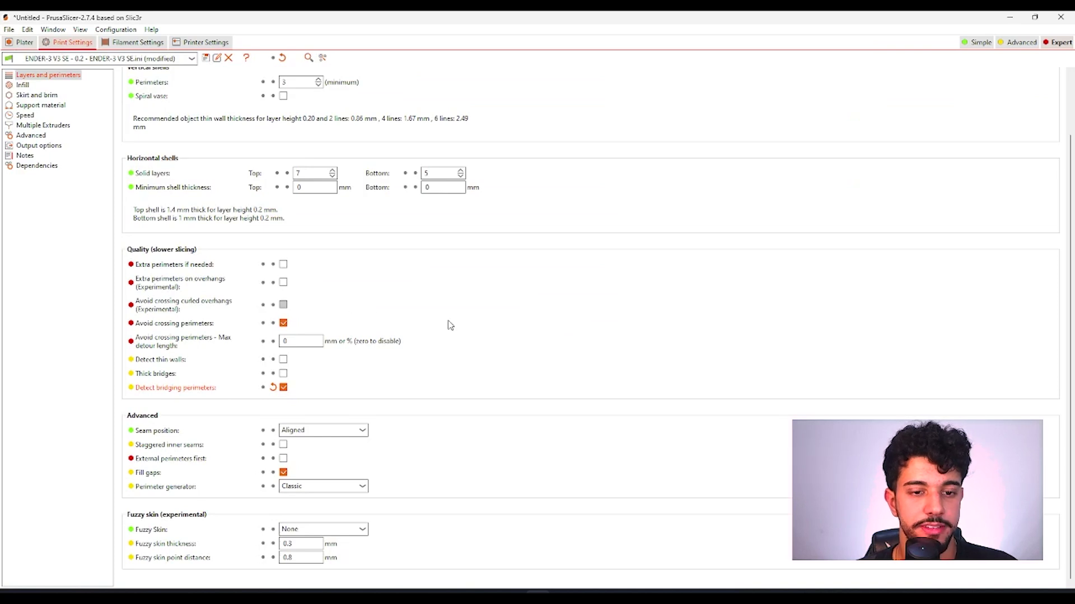
left_click(305, 536)
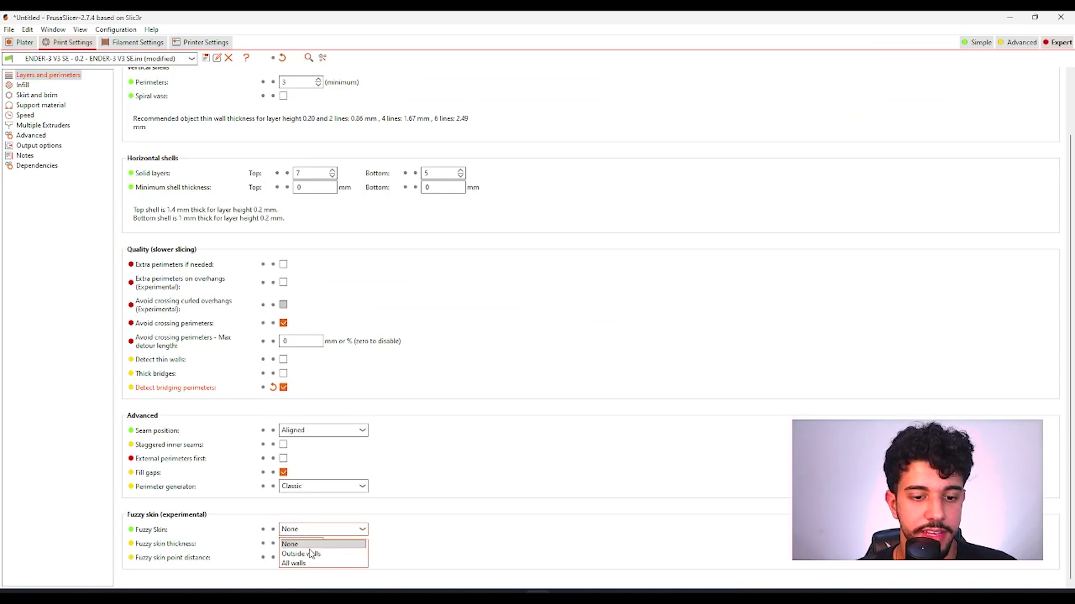
left_click(302, 554)
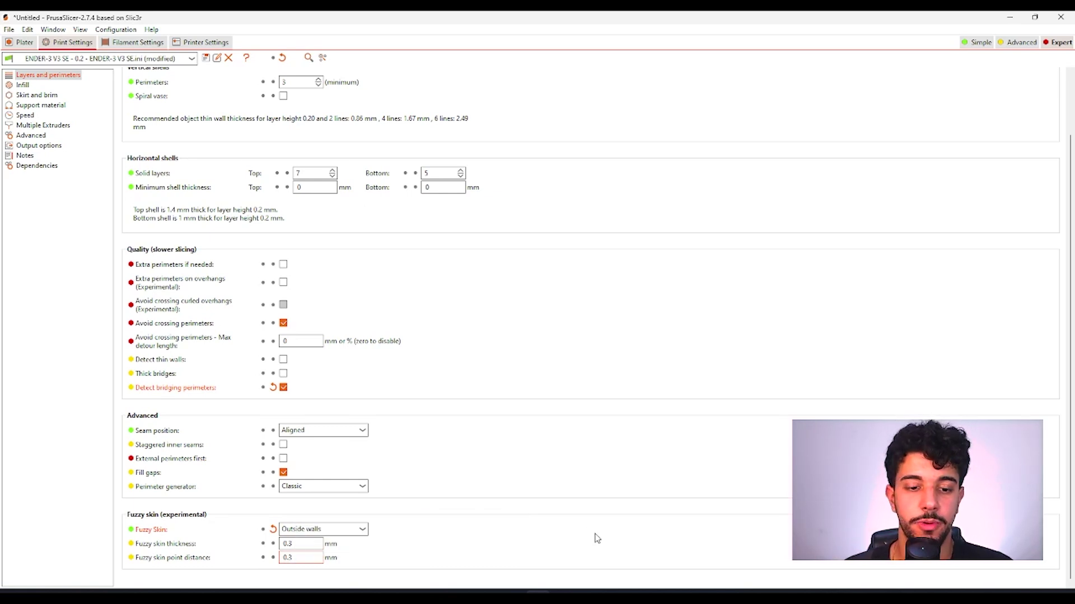
left_click(23, 85)
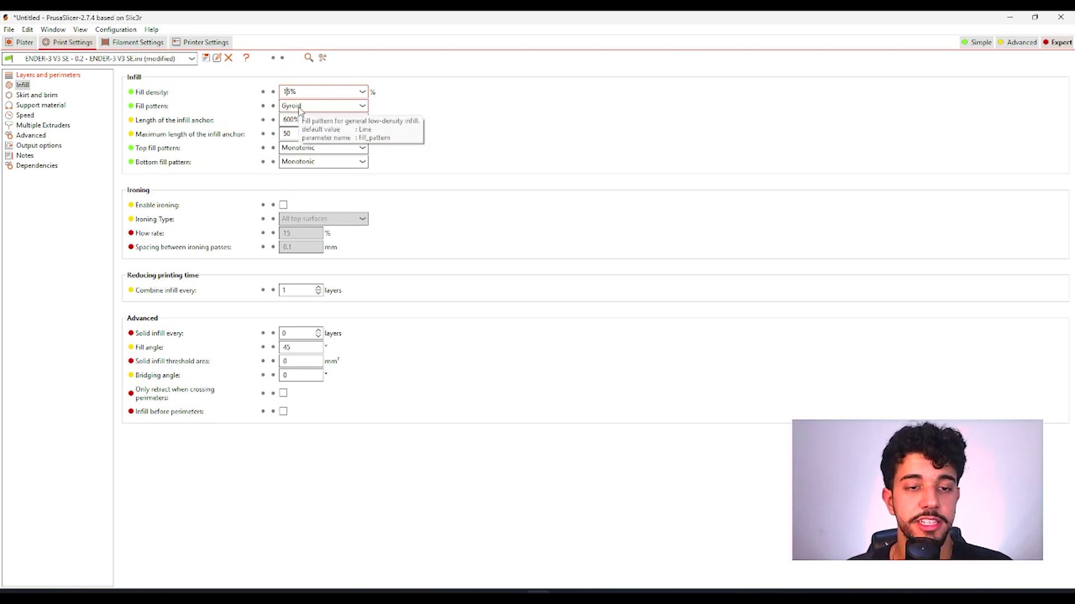
With infill at 15%, review the Skirt and brim and Support material pages
left_click(37, 96)
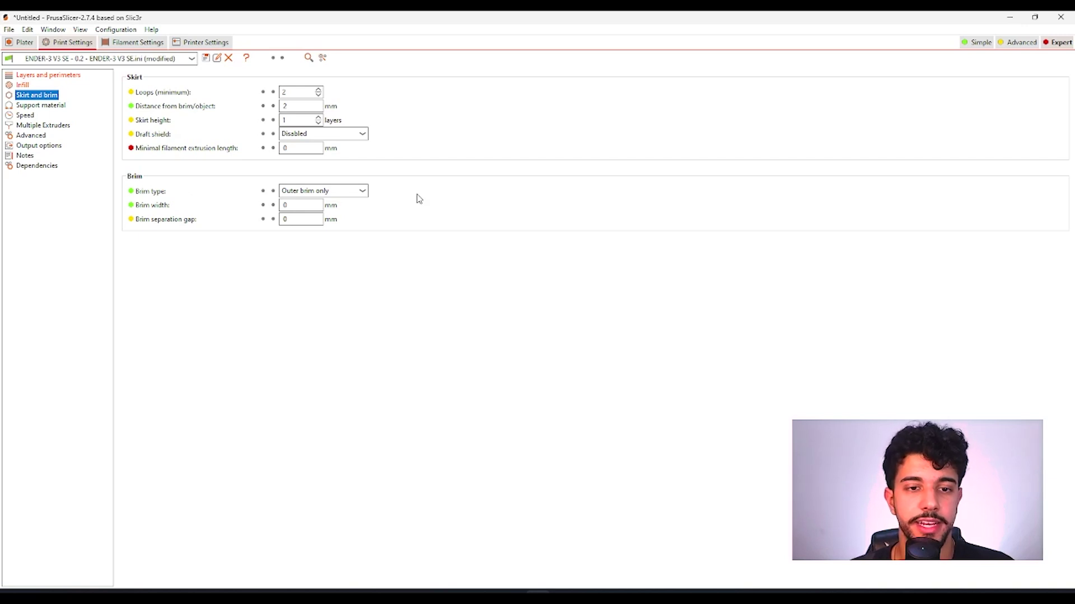
left_click(35, 106)
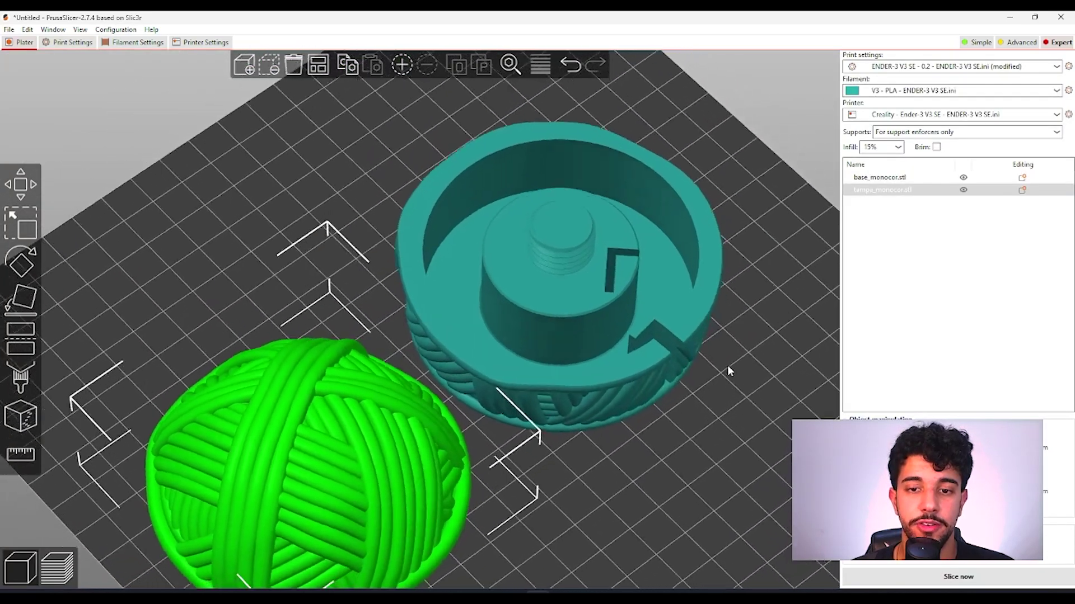
Disable Generate support material so the plate sidebar reads Supports: None
left_click_drag(727, 365, 727, 355)
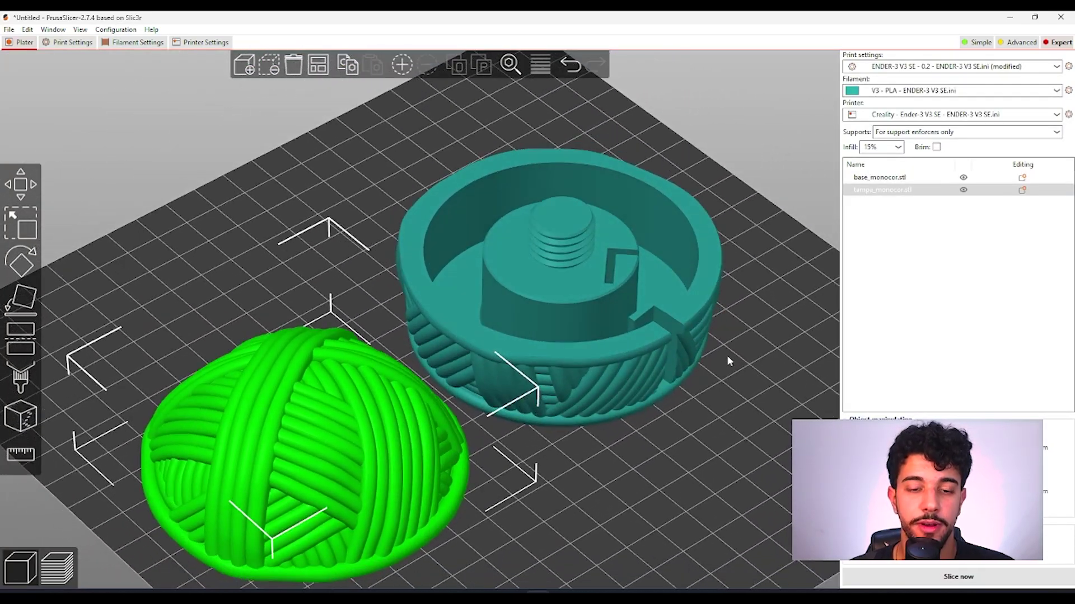
left_click_drag(728, 354, 719, 417)
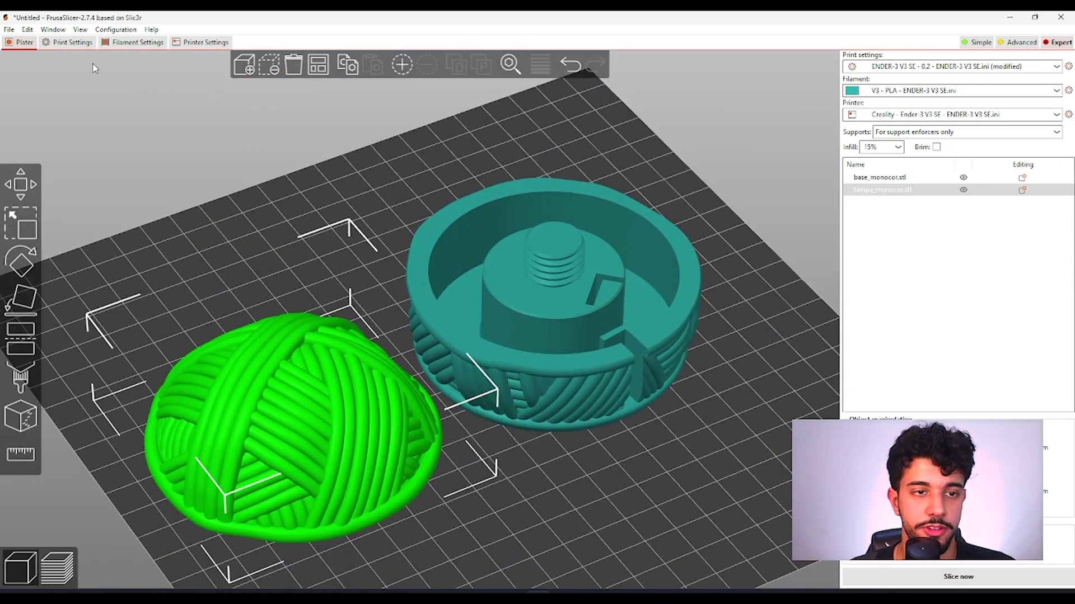
left_click(47, 44)
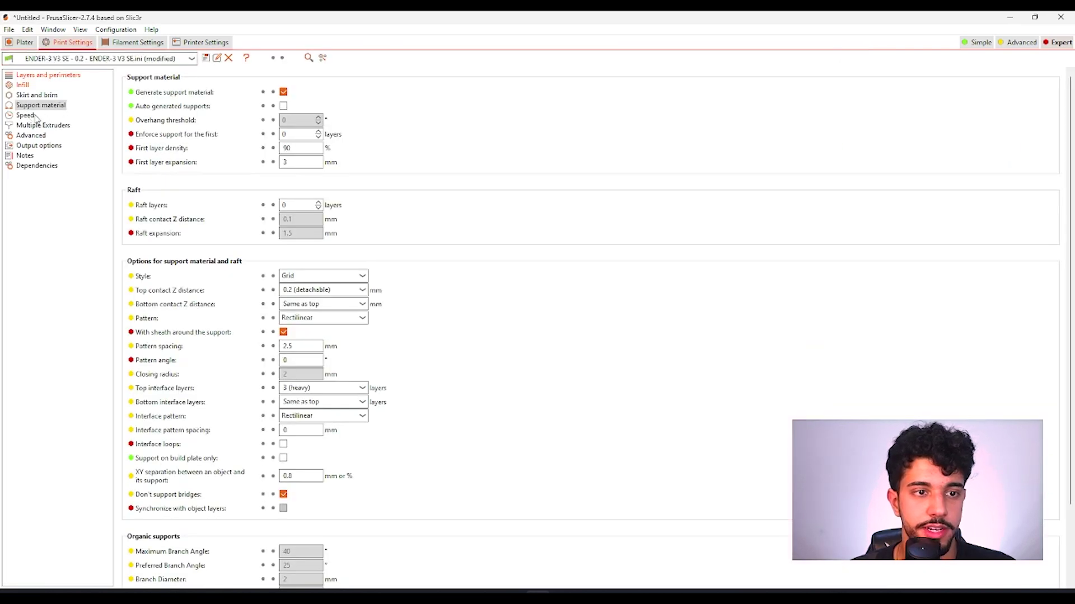
left_click(283, 92)
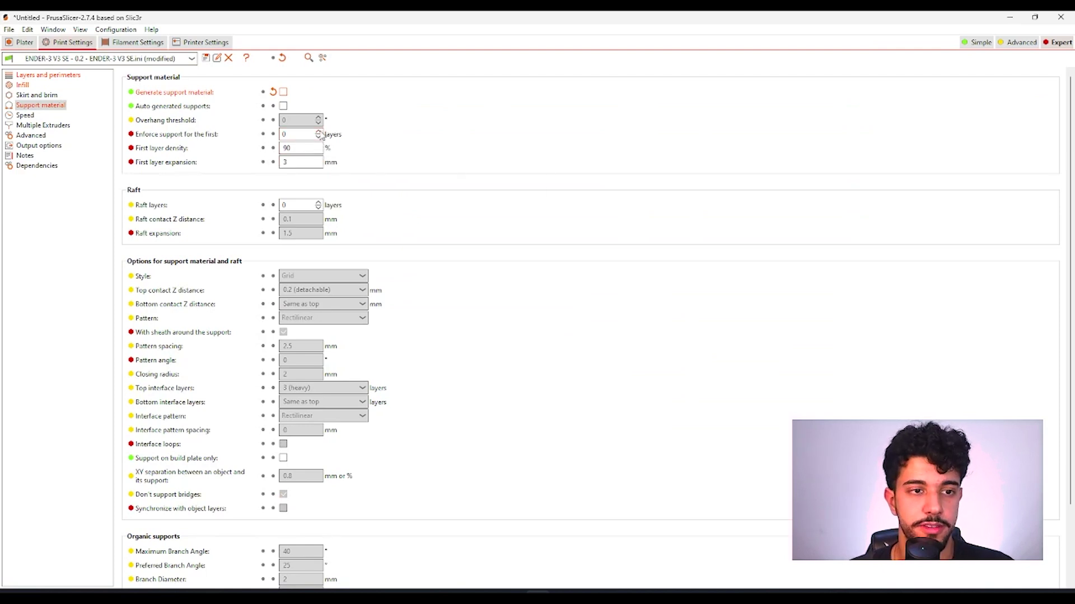
left_click(84, 116)
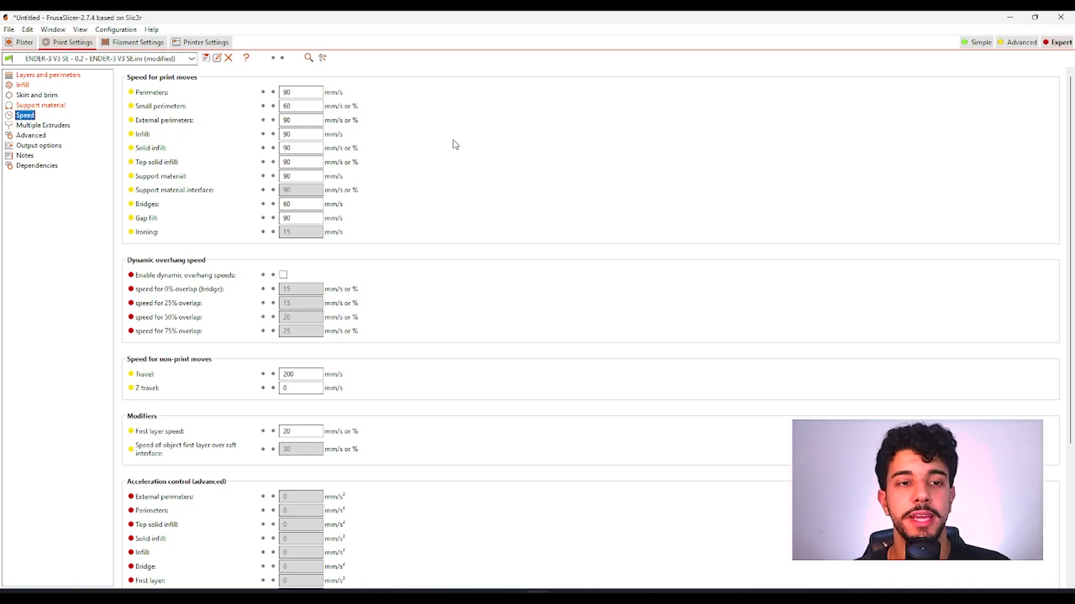
left_click(23, 42)
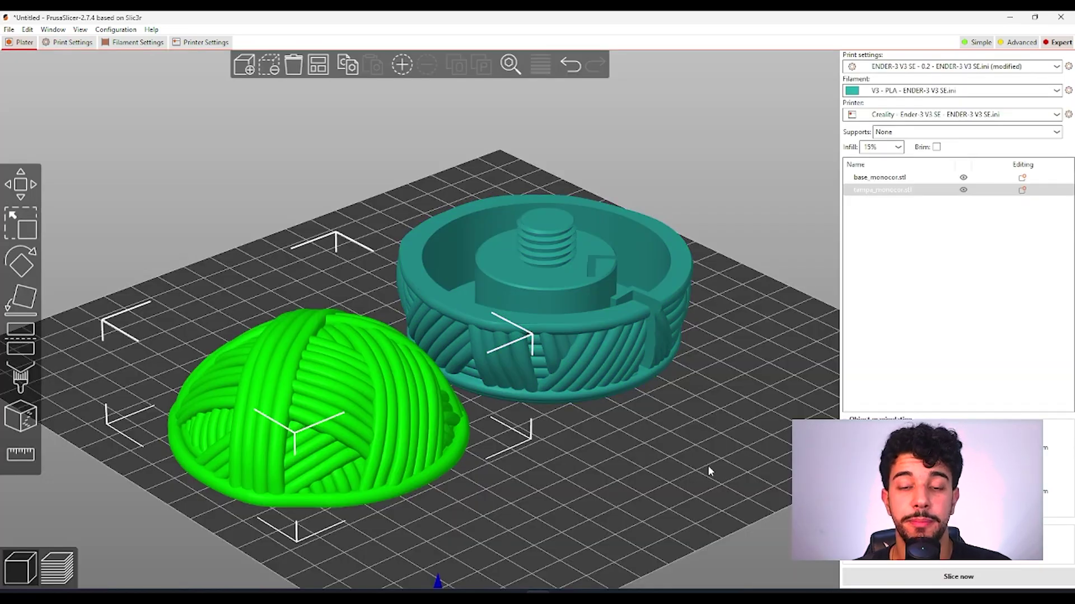
Nudge the yarn-ball lid slightly beside the threaded base, then deselect it
left_click_drag(641, 438, 643, 444)
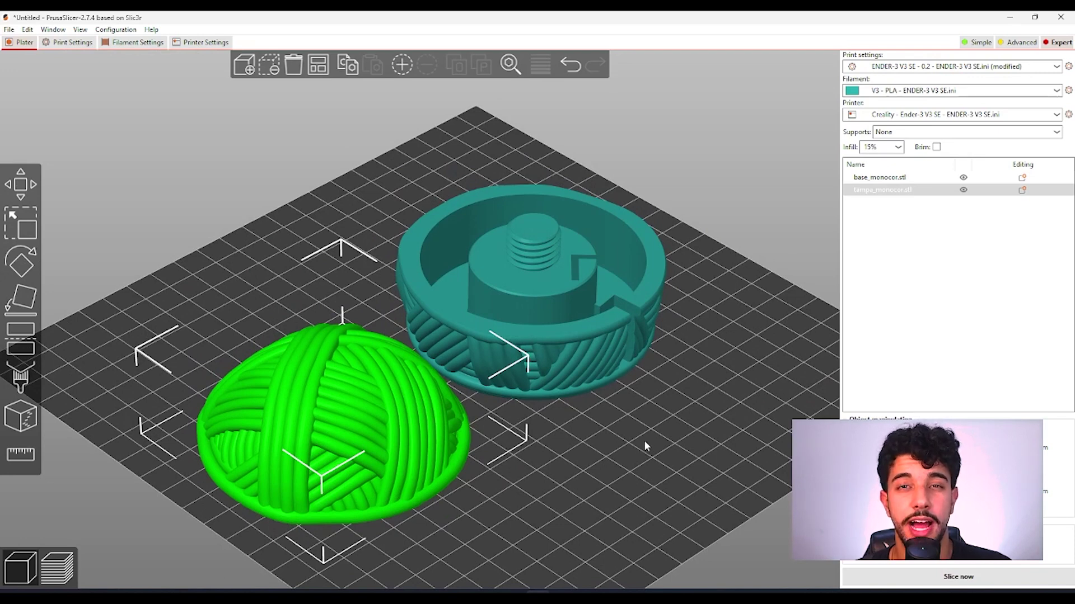
left_click_drag(630, 443, 626, 435)
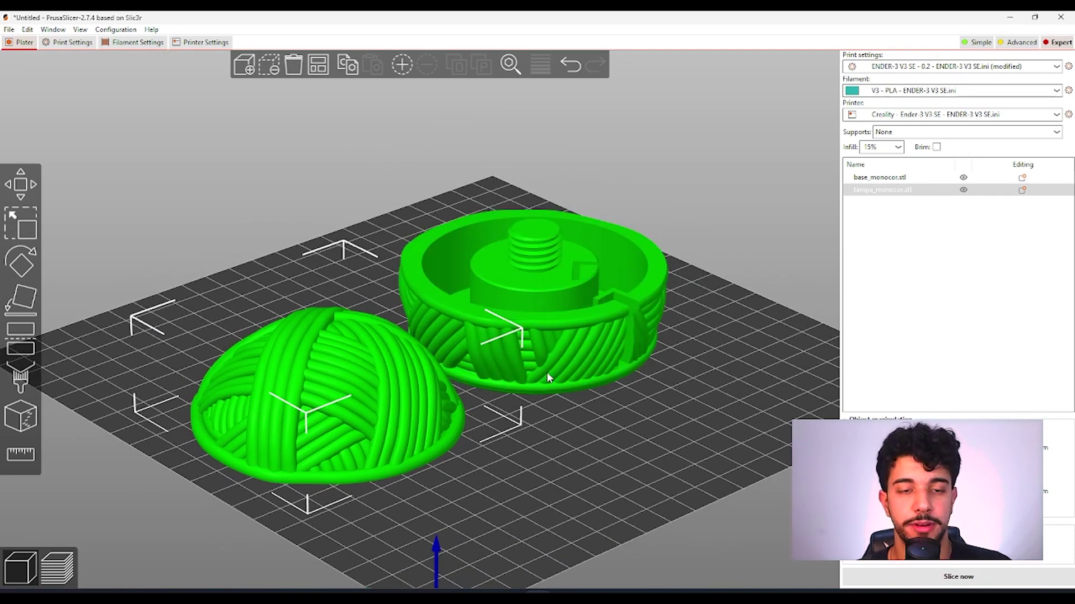
left_click_drag(688, 403, 689, 439)
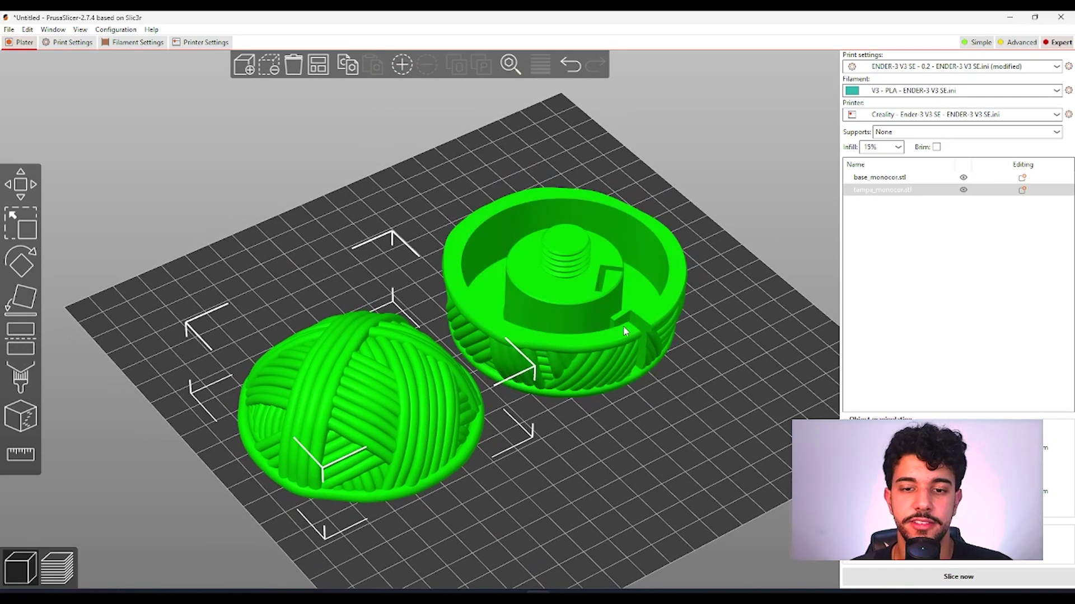
left_click(627, 315)
left_click(418, 373)
left_click_drag(391, 384, 413, 371)
left_click_drag(576, 465, 579, 449)
scroll(657, 461, "up", 5)
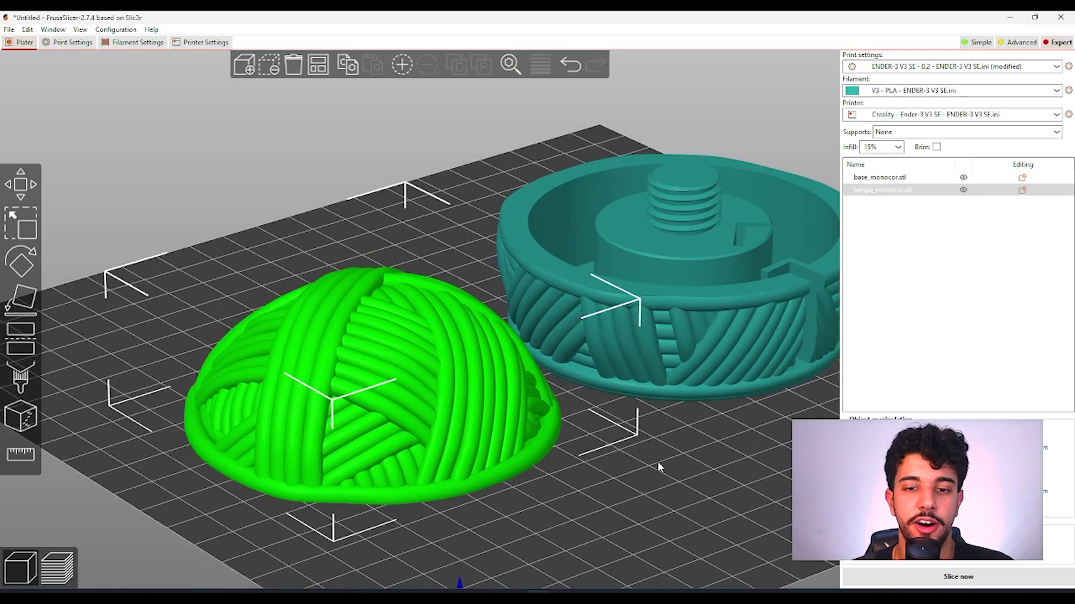
scroll(654, 467, "down", 5)
mouse_move(609, 428)
left_mouse_down()
mouse_move(594, 471)
mouse_move(607, 435)
left_mouse_up()
left_click(606, 435)
scroll(604, 431, "up", 2)
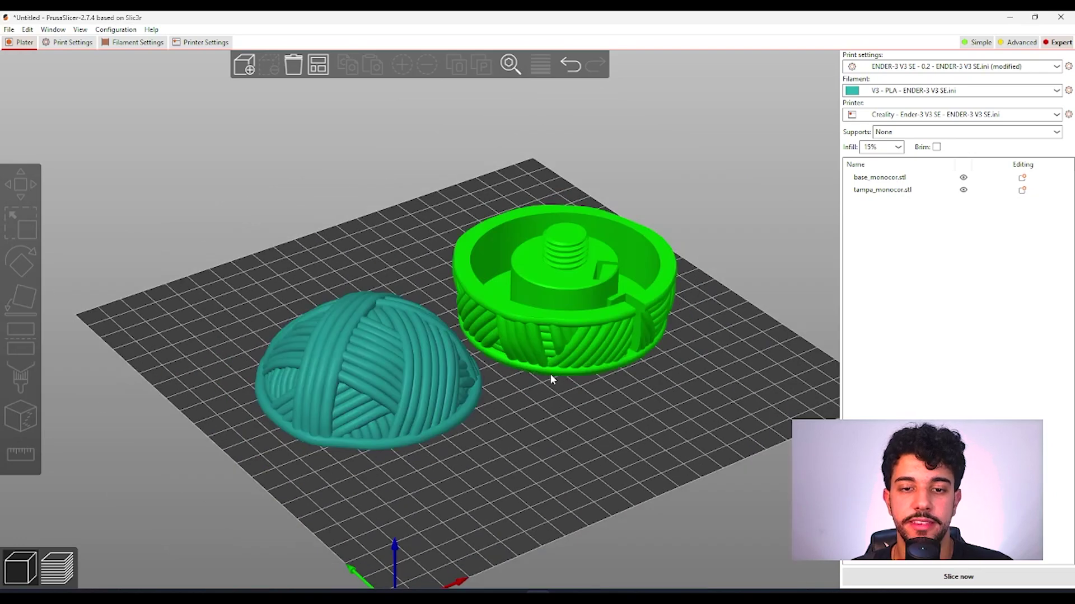
Slice both parts and orbit the G-code preview around the lid and base
left_click_drag(601, 457, 581, 457)
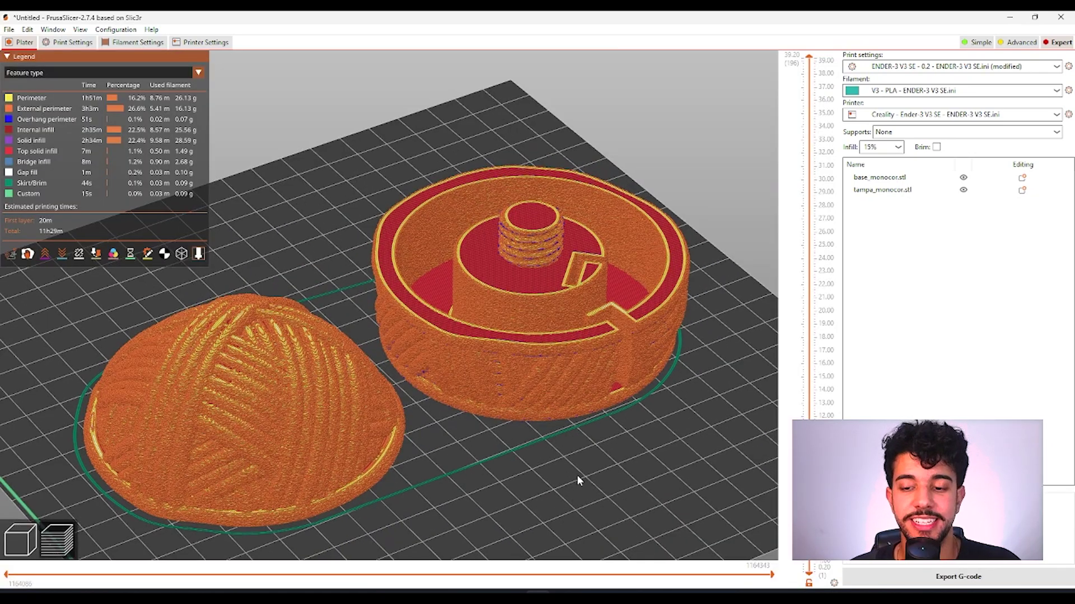
middle_click_drag(577, 474, 590, 464)
left_click_drag(569, 465, 588, 441)
left_click_drag(432, 425, 453, 434)
left_click_drag(565, 451, 574, 453)
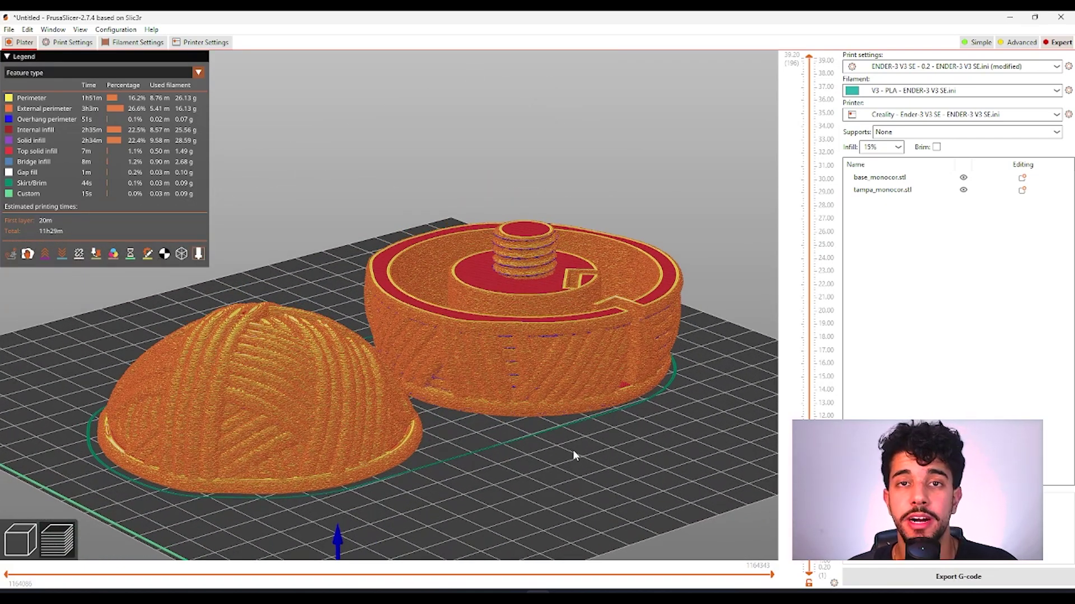
scroll(640, 220, "up", 5)
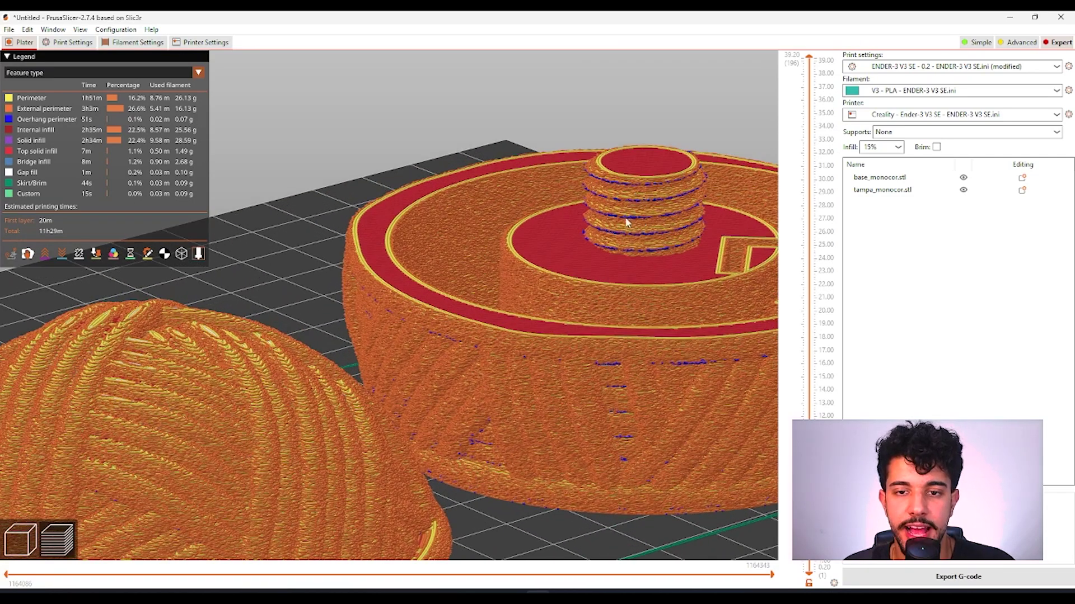
left_click_drag(673, 512, 504, 538)
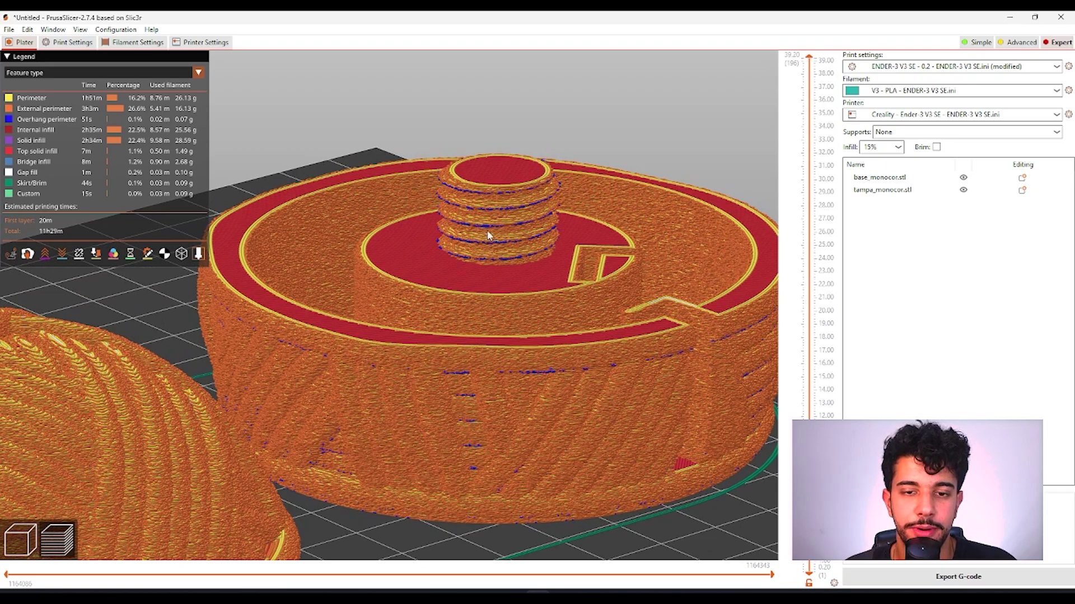
scroll(554, 540, "down", 5)
left_click_drag(535, 530, 530, 498)
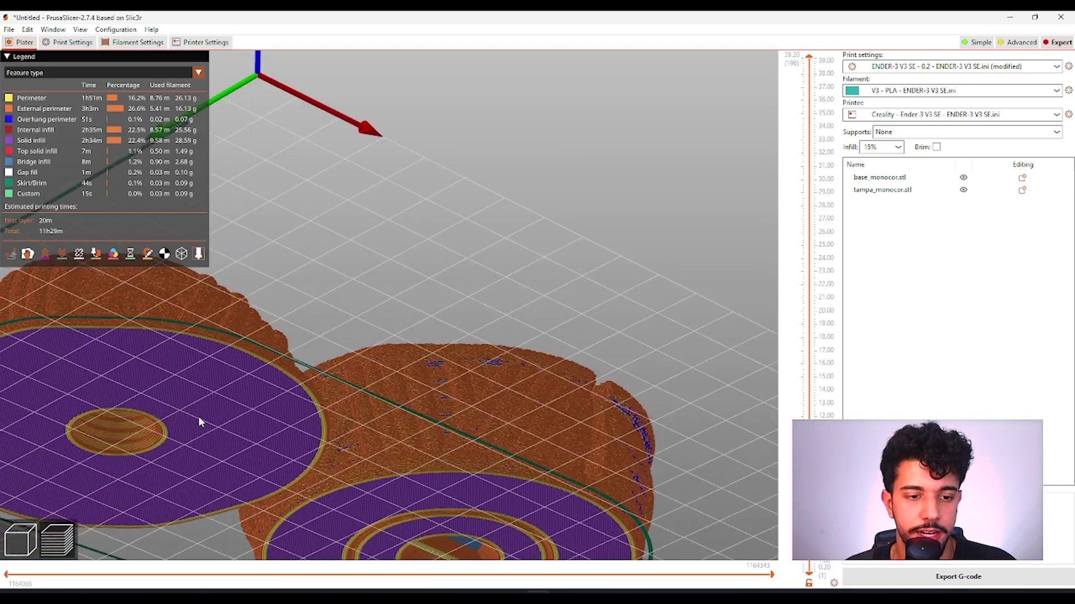
left_click_drag(692, 415, 349, 318)
Pan and zoom to the threaded post, which shows fuzzy skin; total time 11h29m
scroll(281, 334, "up", 1)
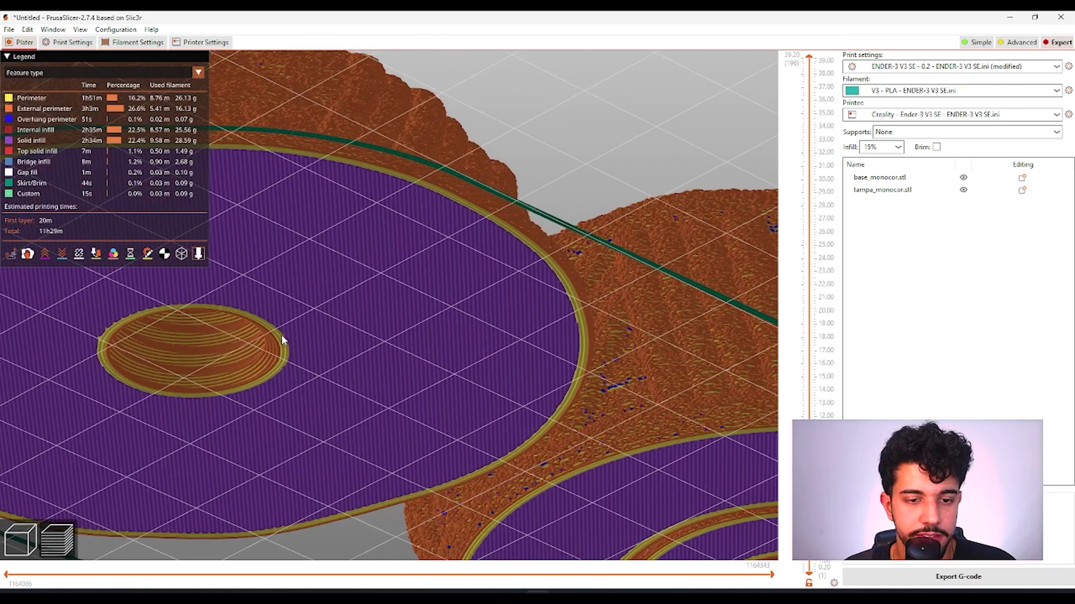
scroll(400, 360, "down", 5)
left_click_drag(679, 334, 543, 263)
scroll(517, 236, "up", 3)
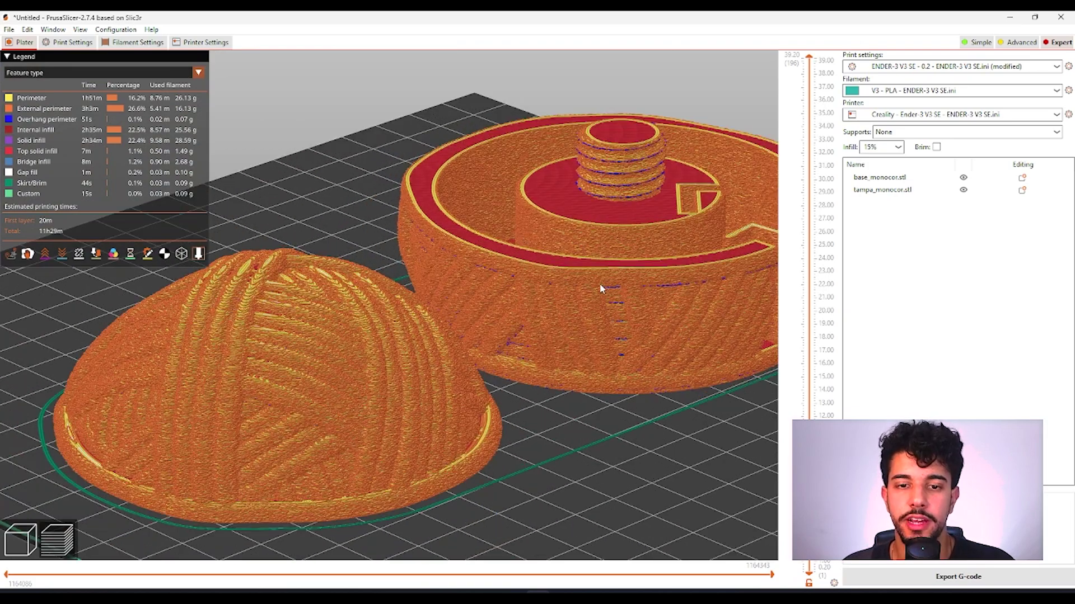
right_click_drag(687, 451, 677, 593)
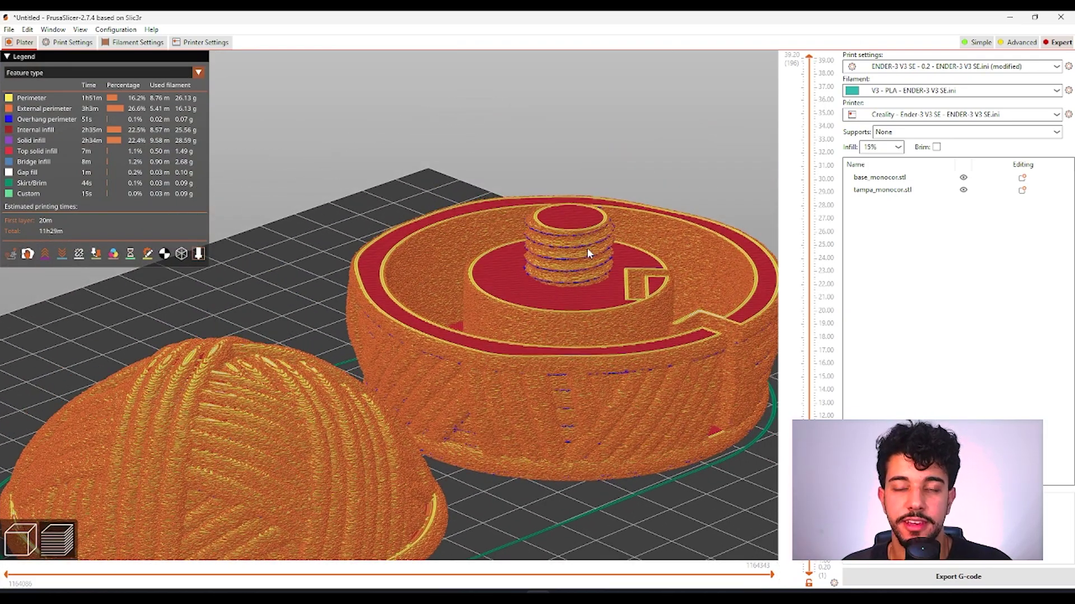
right_click_drag(600, 140, 505, 212)
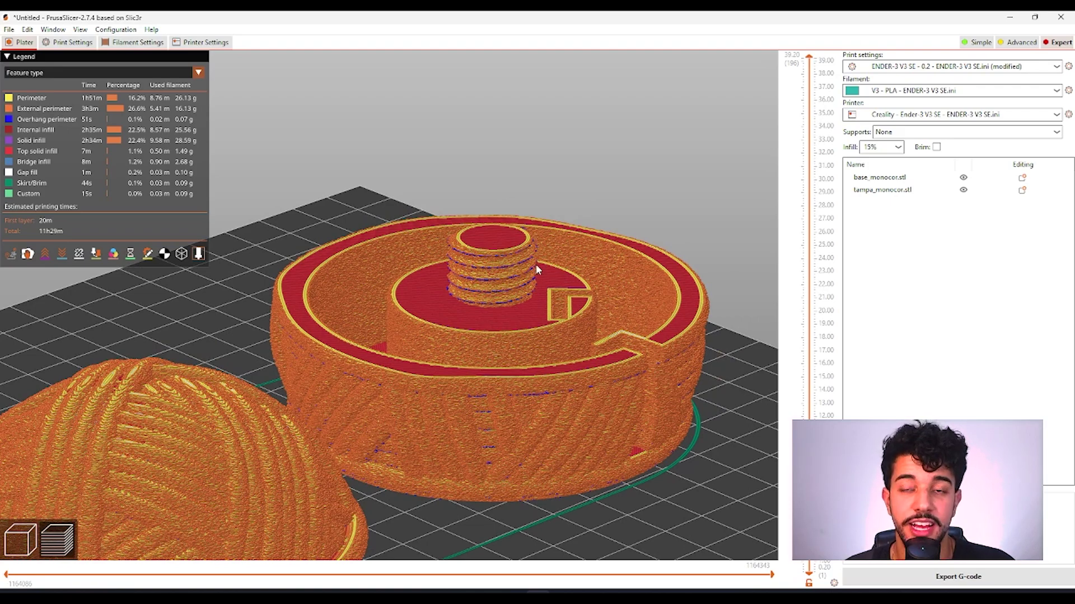
scroll(536, 268, "up", 3)
scroll(426, 291, "up", 4)
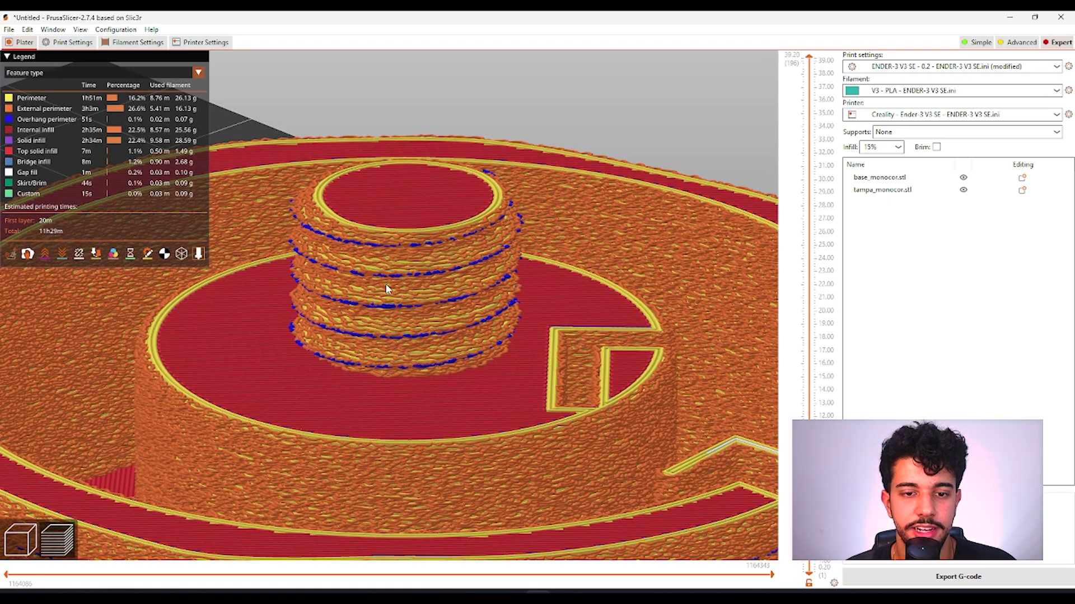
scroll(495, 263, "down", 8)
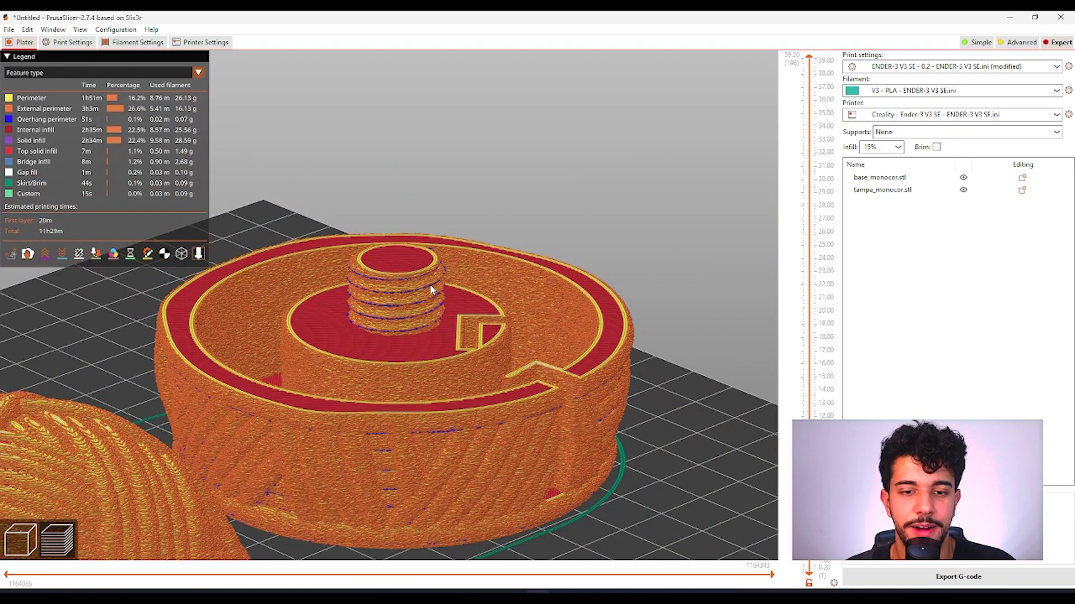
scroll(405, 294, "up", 5)
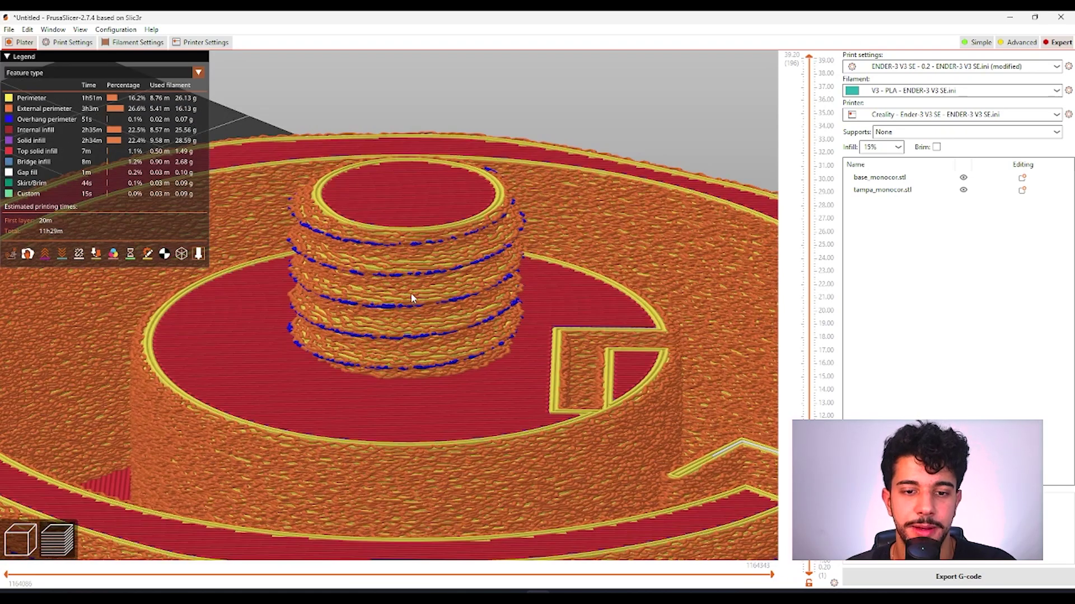
scroll(403, 307, "down", 5)
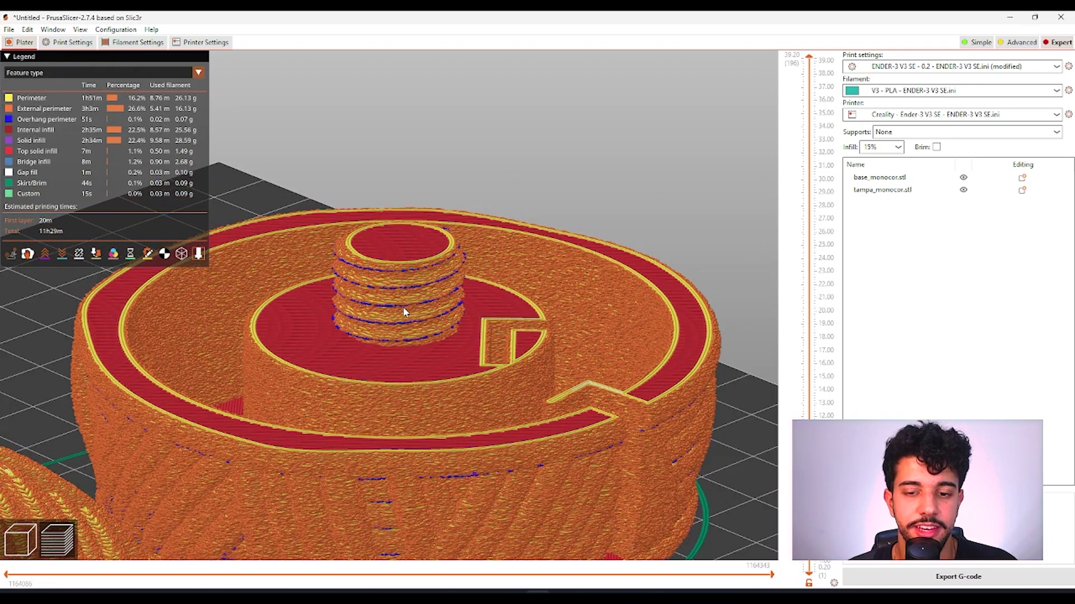
left_click_drag(658, 428, 642, 405)
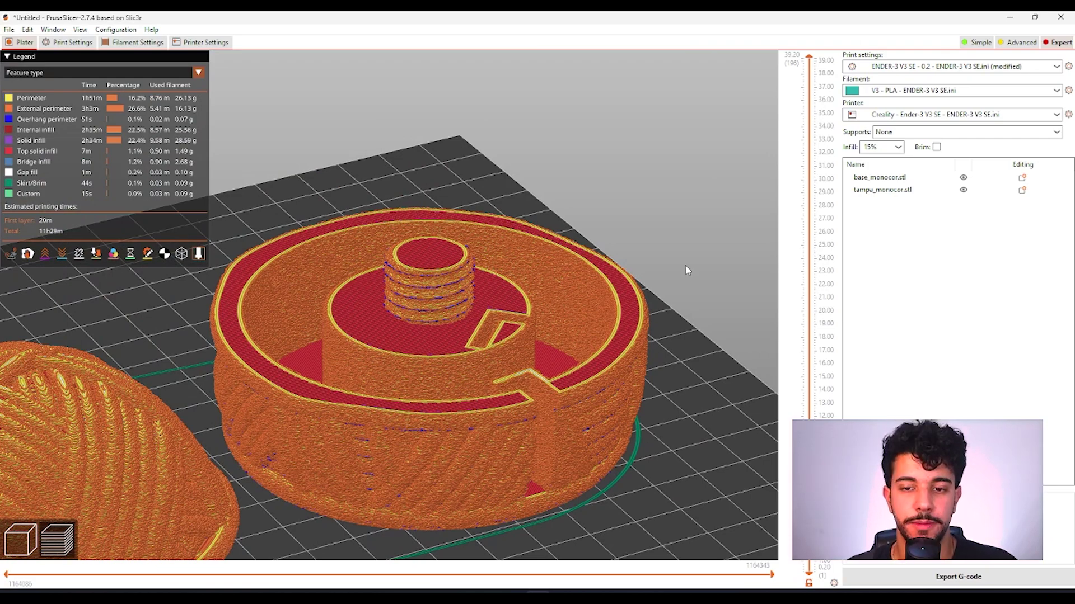
left_click_drag(688, 270, 646, 324)
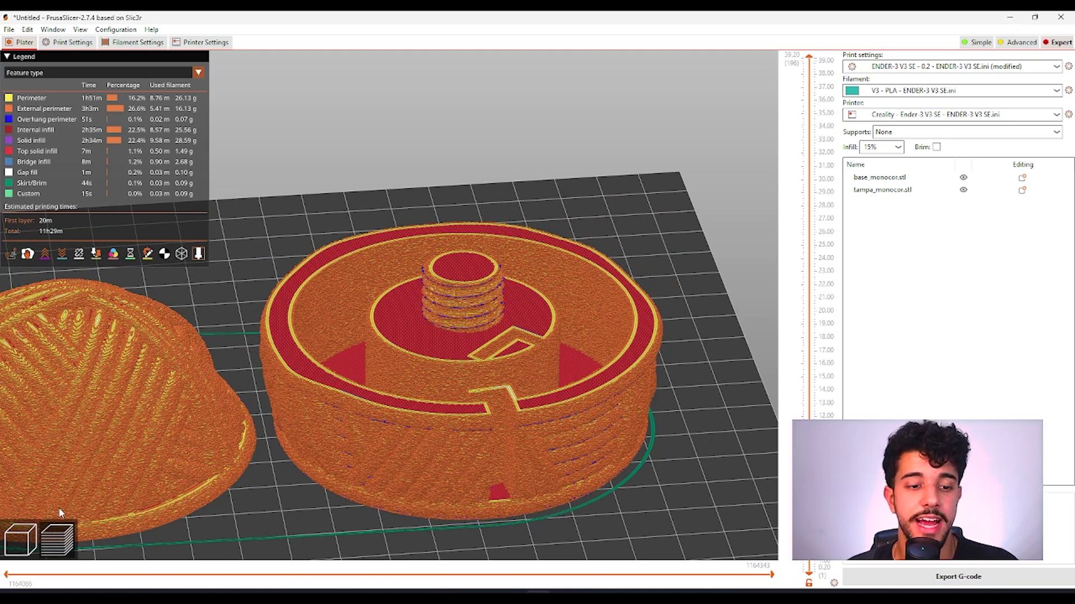
Add a Cylinder modifier to the yarn-ball base (base_monocor.stl)
left_click(22, 541)
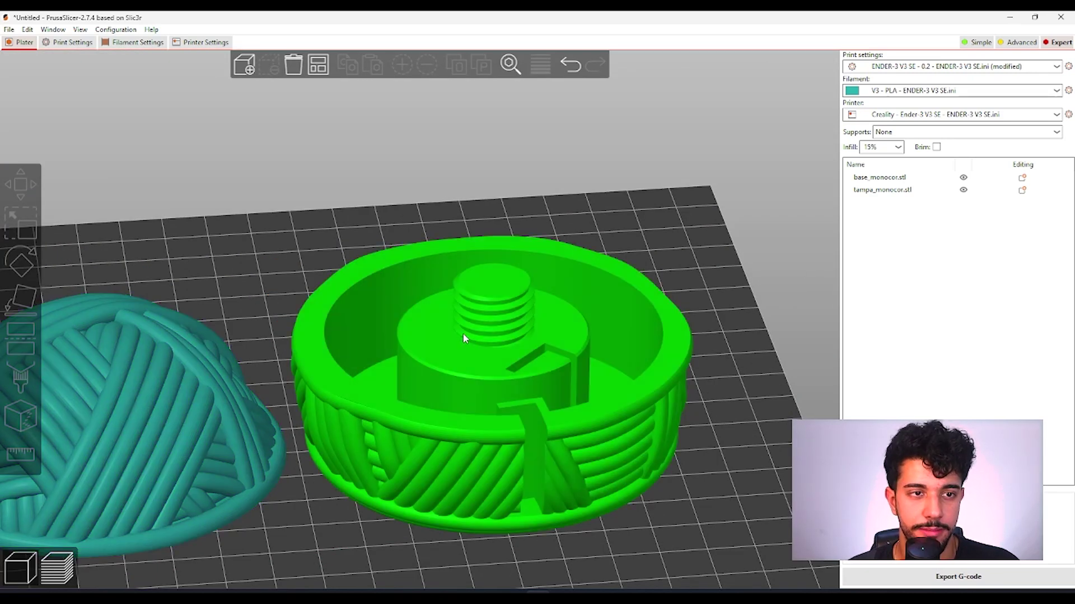
left_click(486, 345)
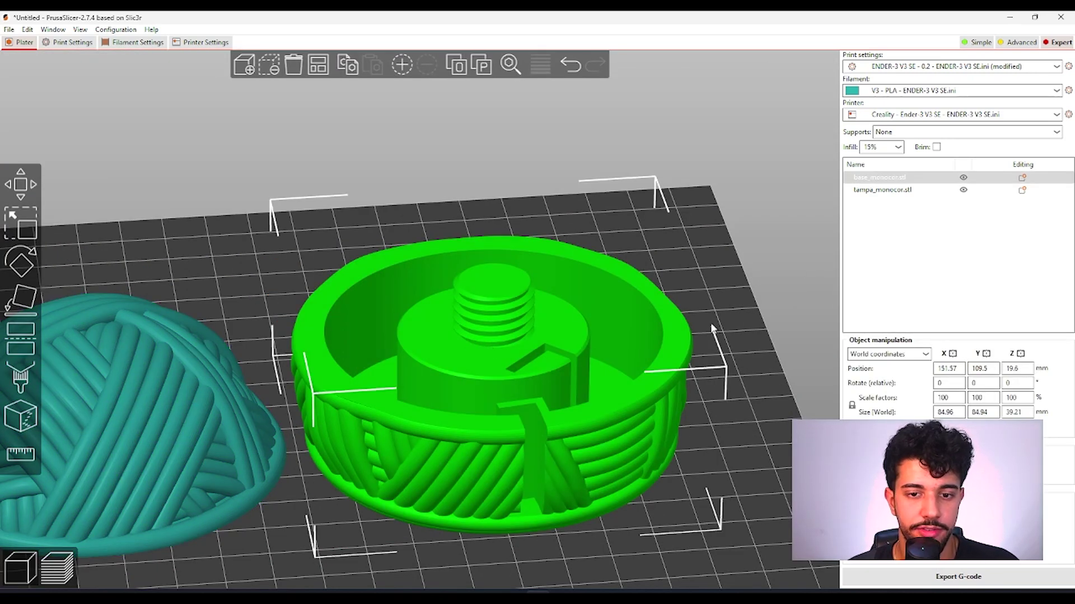
right_click(600, 325)
mouse_move(643, 489)
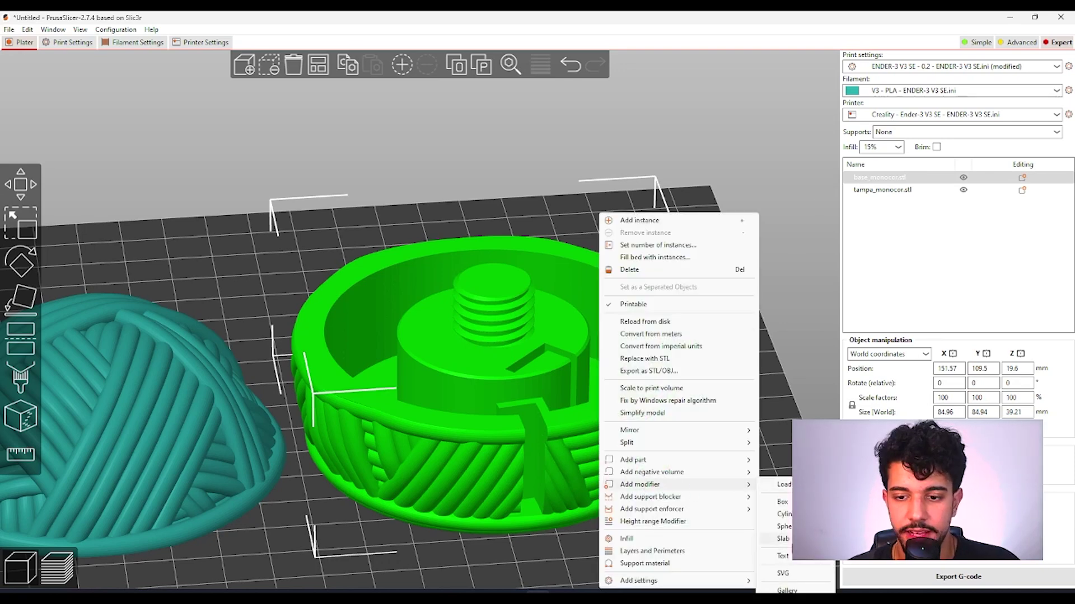
left_click(785, 513)
scroll(773, 492, "down", 5)
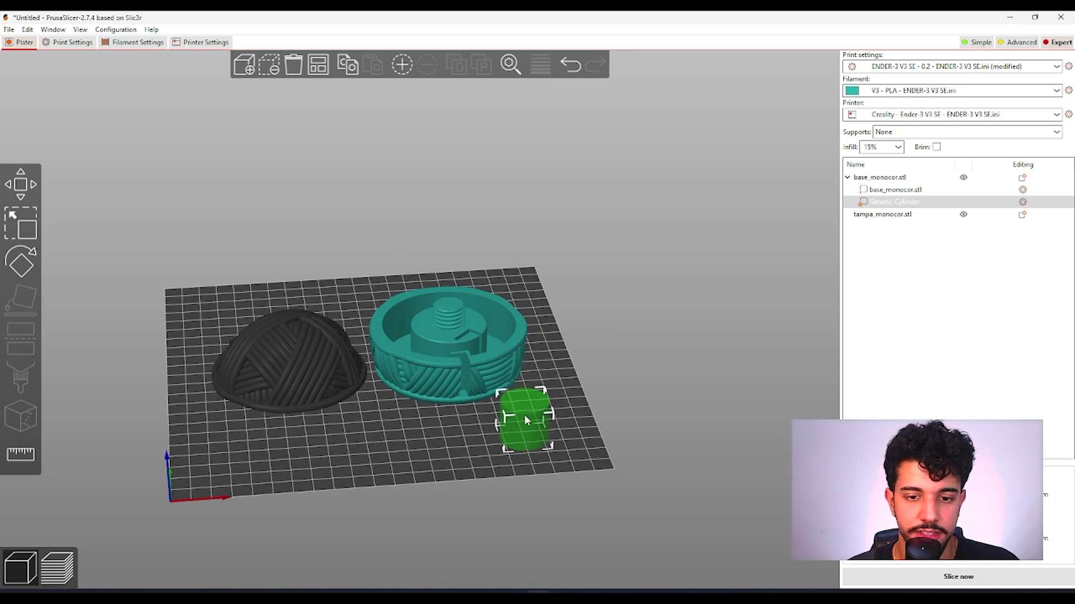
Scale the Generic-Cylinder modifier past 122% so it surrounds the central threaded post
left_click(21, 223)
left_click_drag(500, 446, 431, 507)
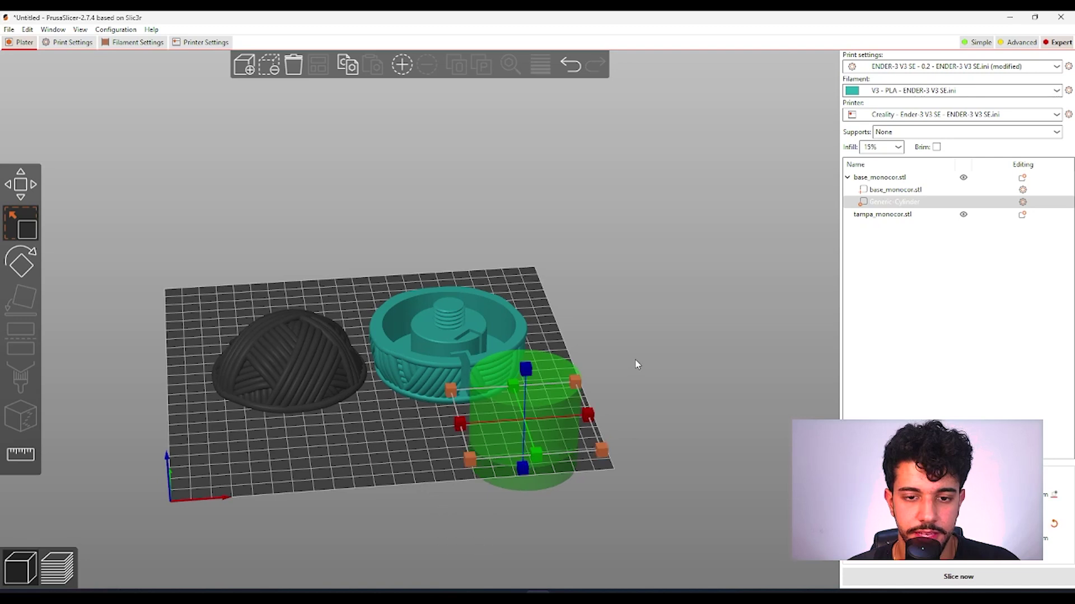
left_click_drag(636, 364, 456, 207)
left_click(535, 392)
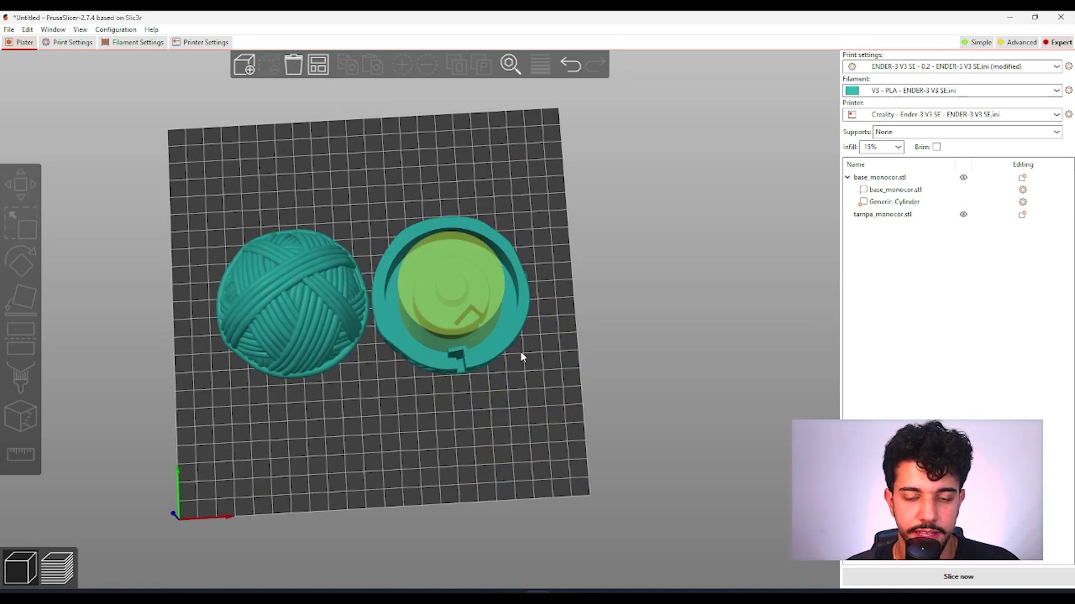
scroll(457, 317, "up", 5)
left_click_drag(572, 418, 532, 345)
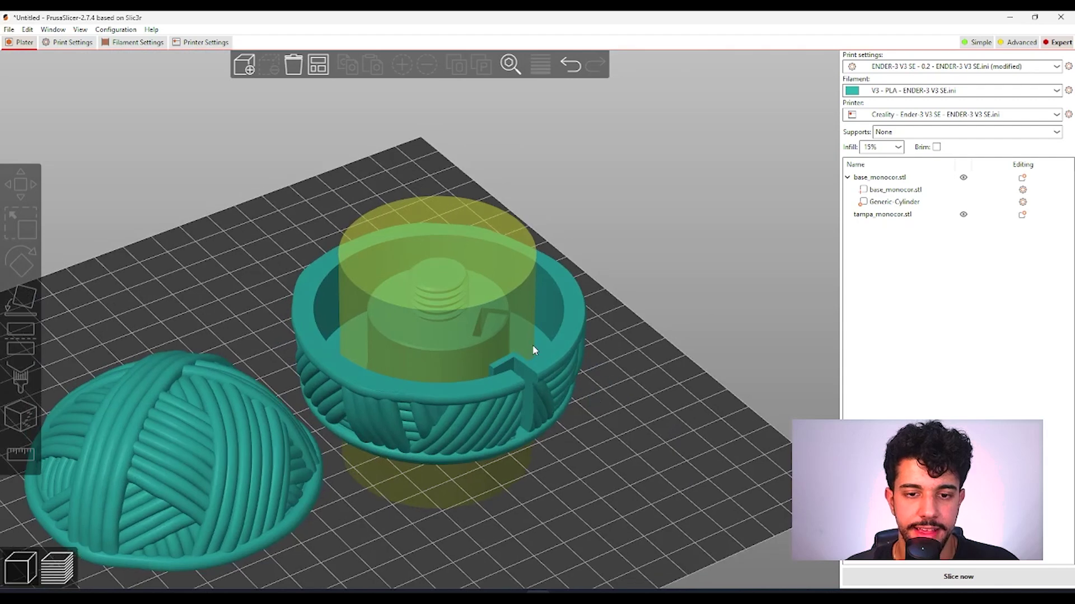
left_click(488, 299)
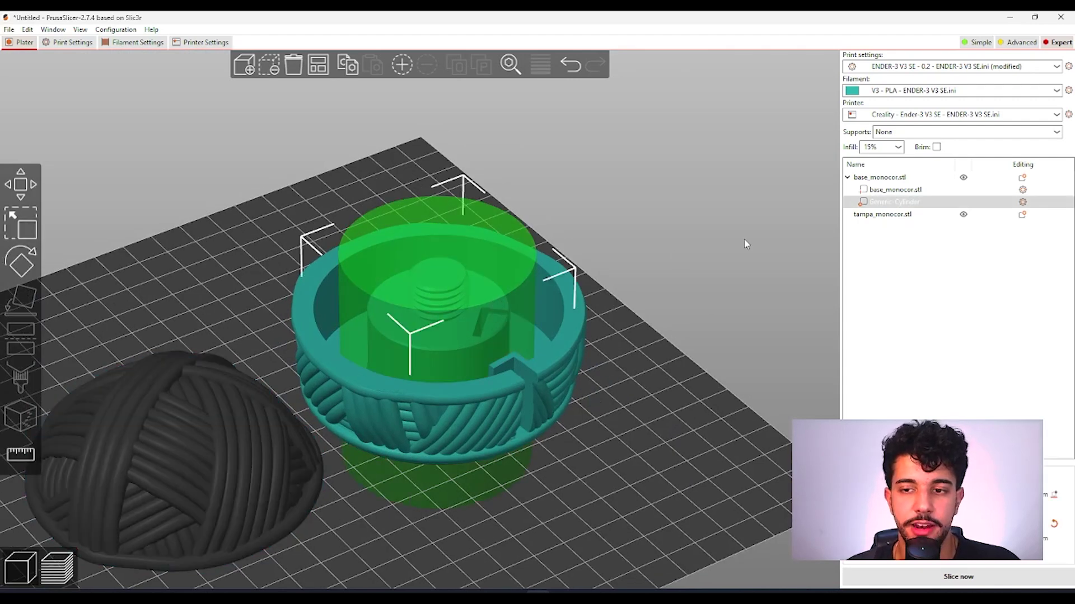
Add Fuzzy Skin, point distance and thickness overrides to the Generic-Cylinder modifier
right_click(894, 202)
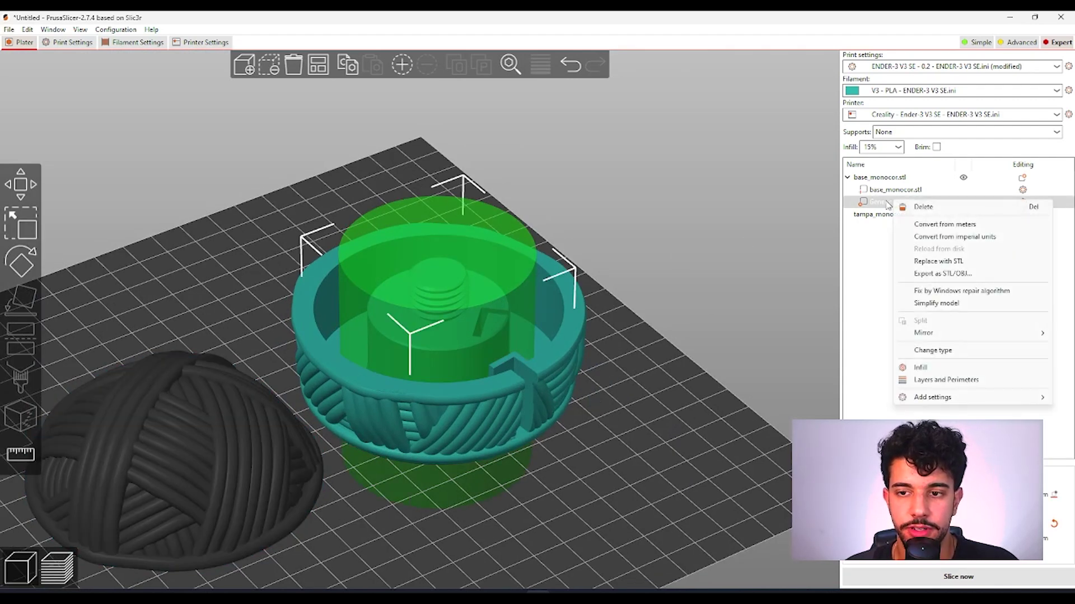
right_click(898, 206)
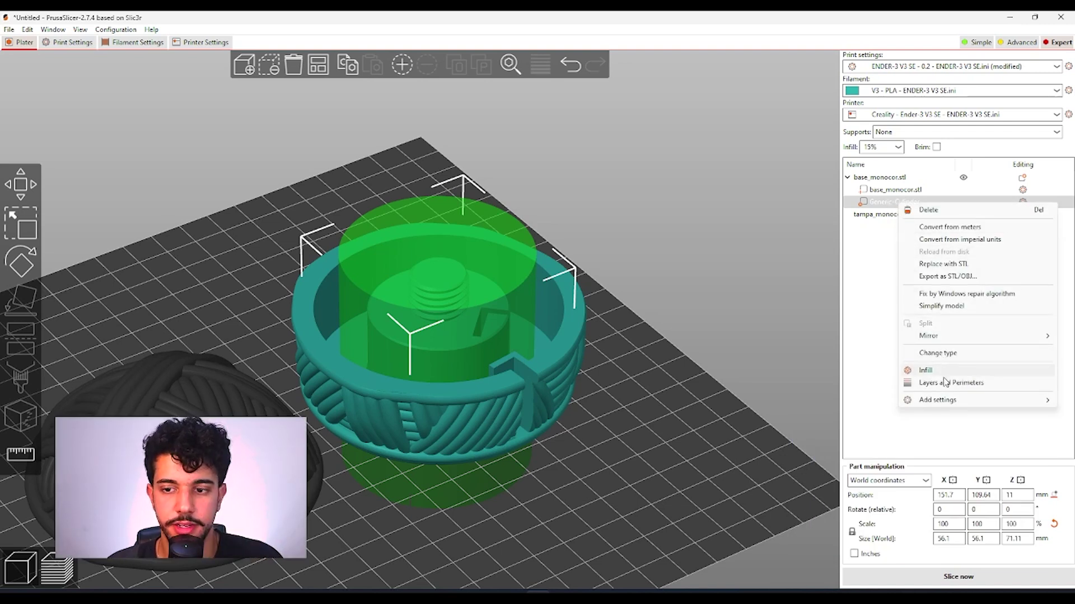
mouse_move(946, 404)
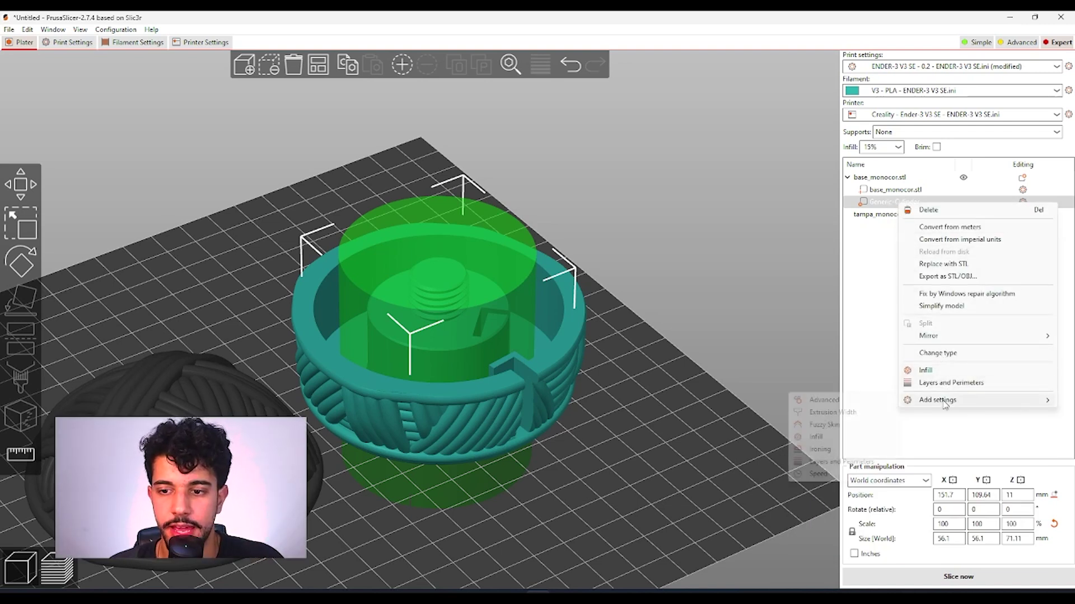
left_click(863, 427)
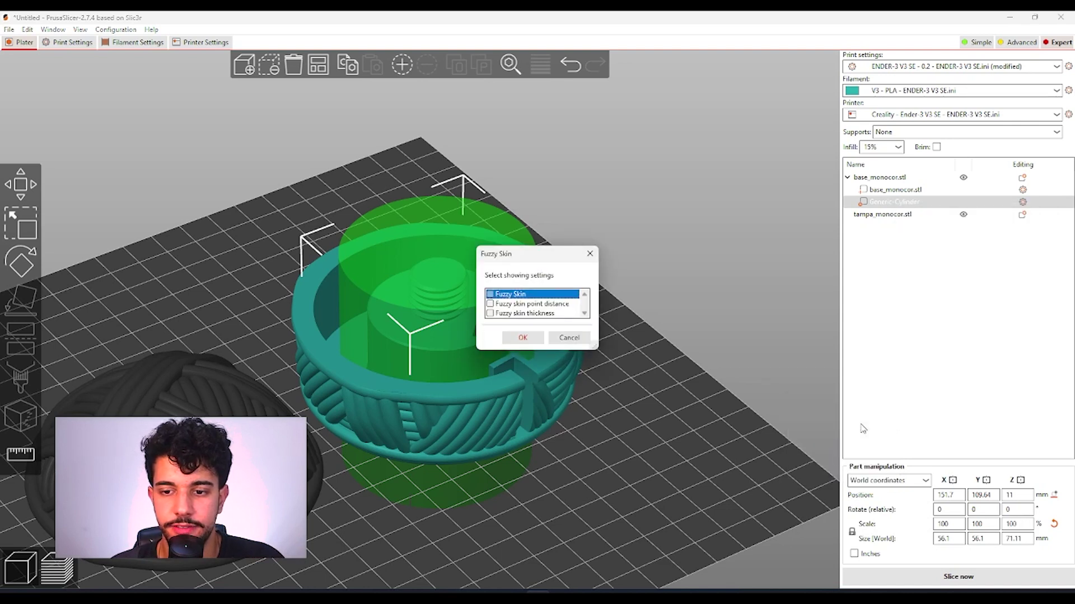
left_click(491, 294)
left_click(490, 304)
left_click(490, 313)
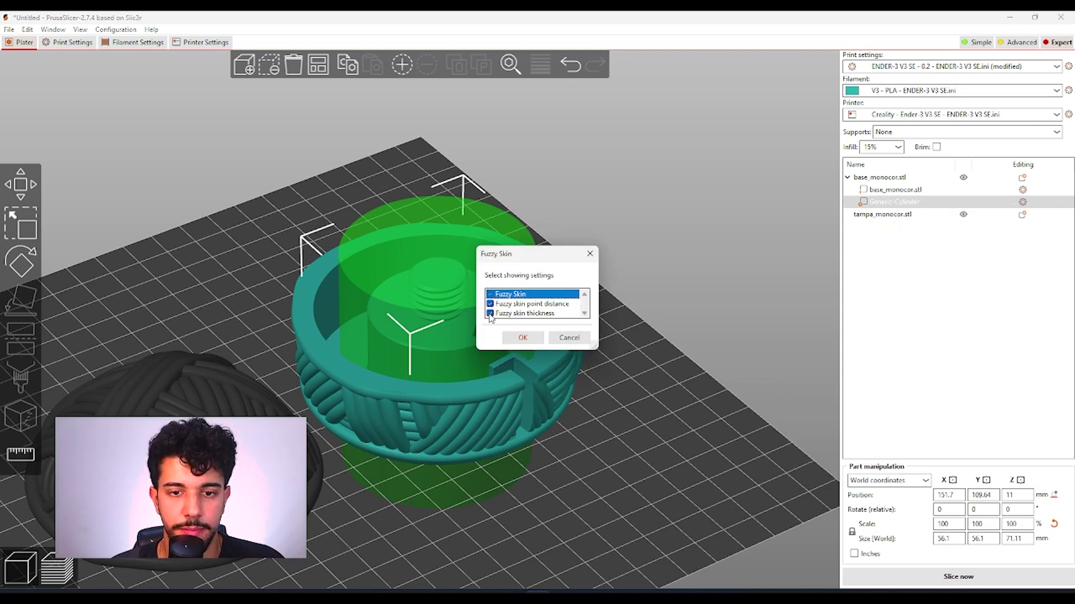
left_click(523, 338)
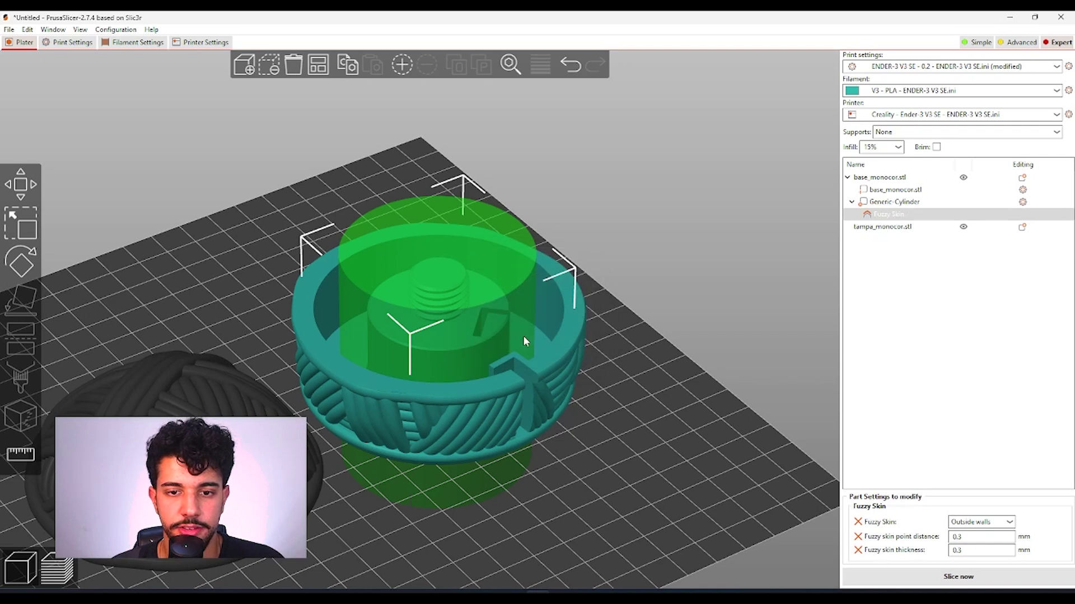
Set the modifier's Fuzzy Skin mode to disable fuzzy skin on the screw thread
left_click(994, 522)
left_click(976, 551)
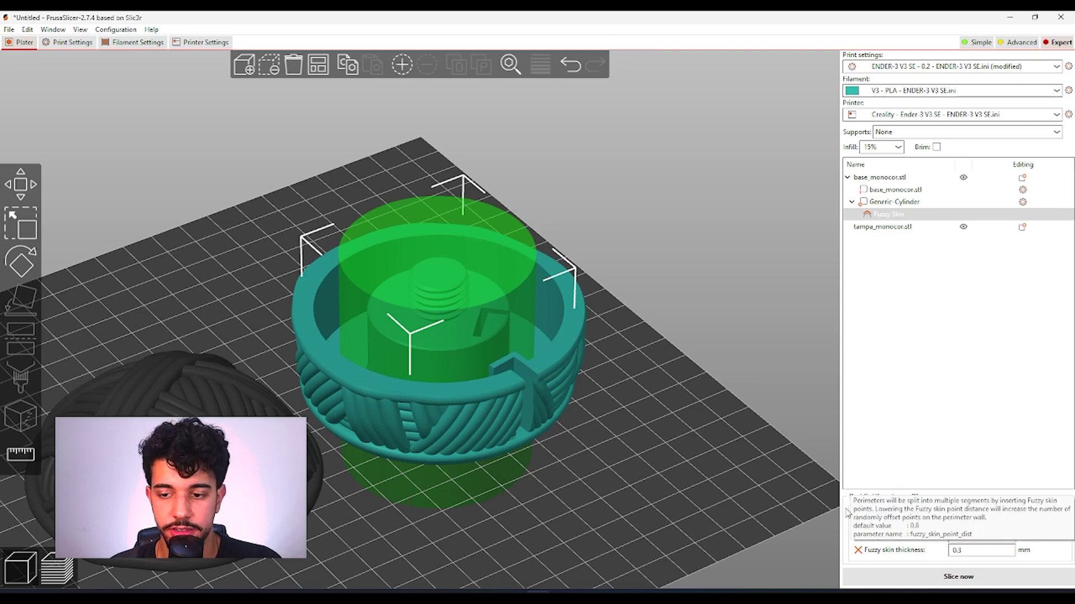
left_click(668, 465)
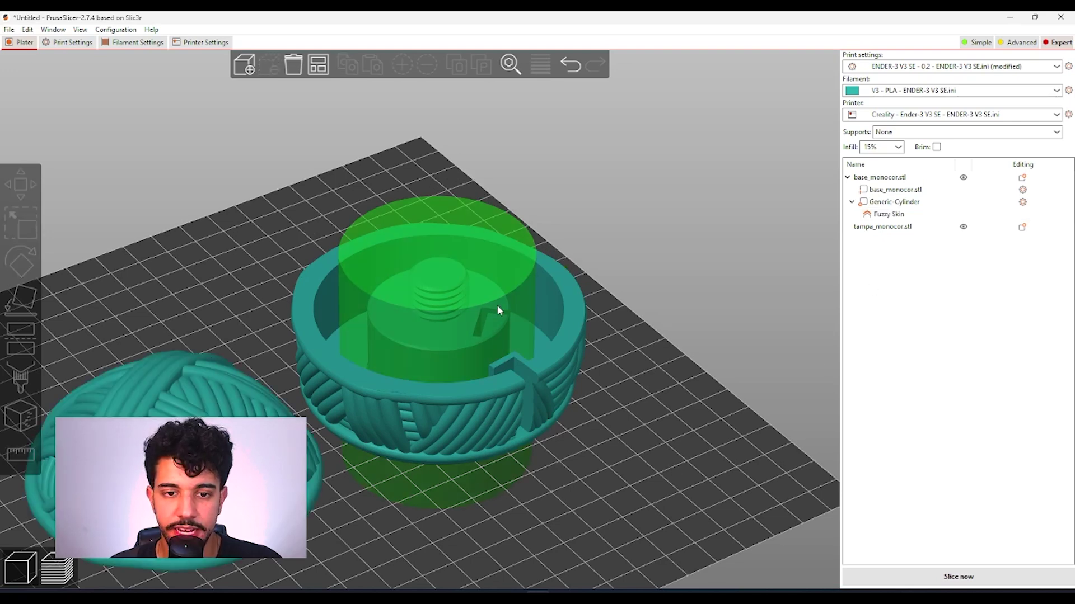
left_click_drag(497, 317, 598, 395)
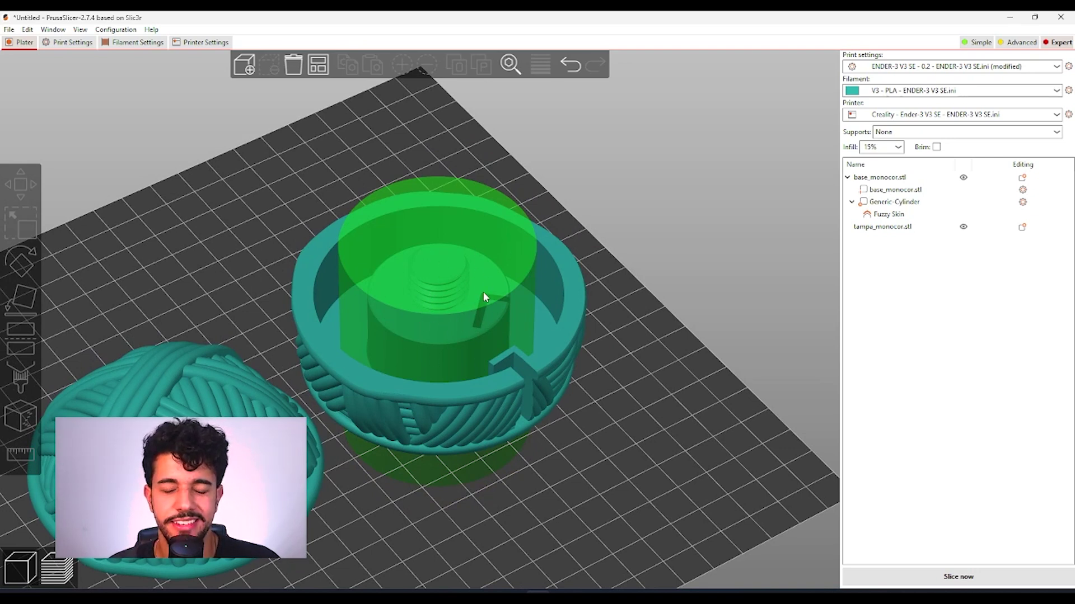
scroll(768, 429, "up", 5)
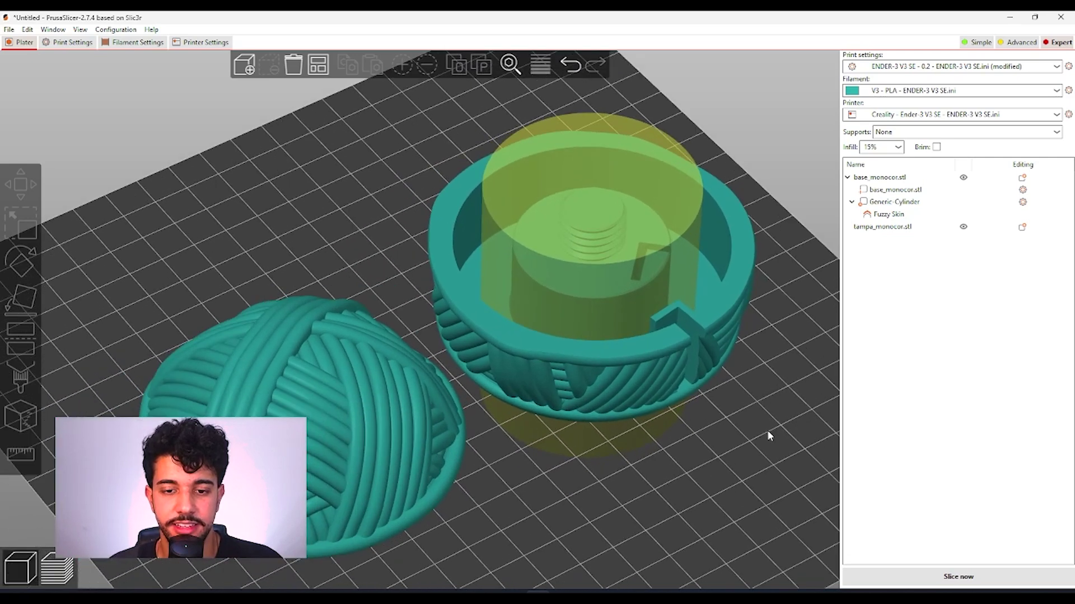
scroll(658, 470, "down", 5)
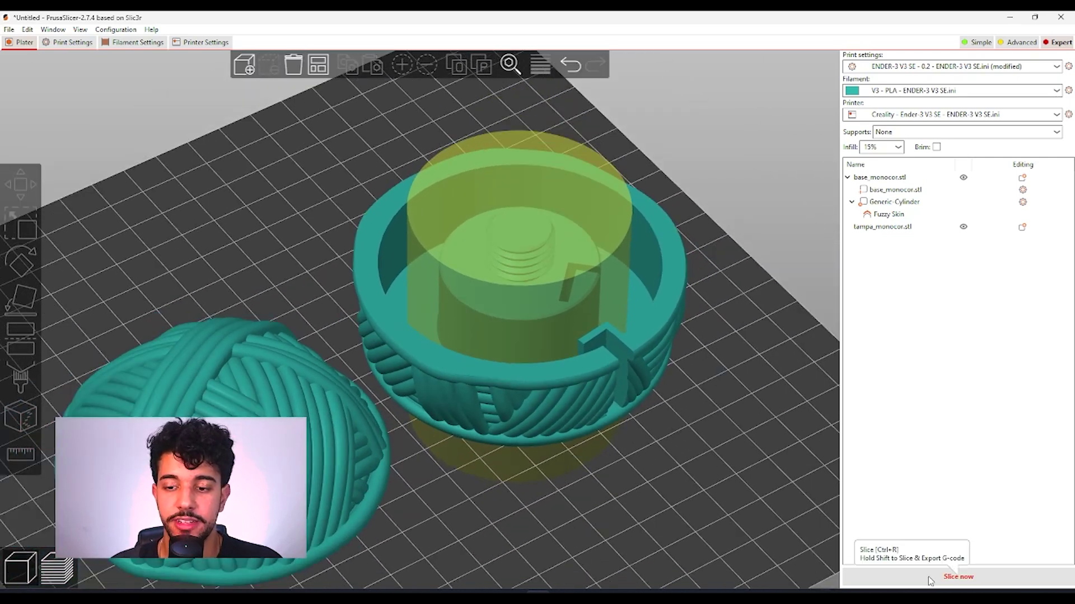
left_click_drag(737, 490, 804, 517)
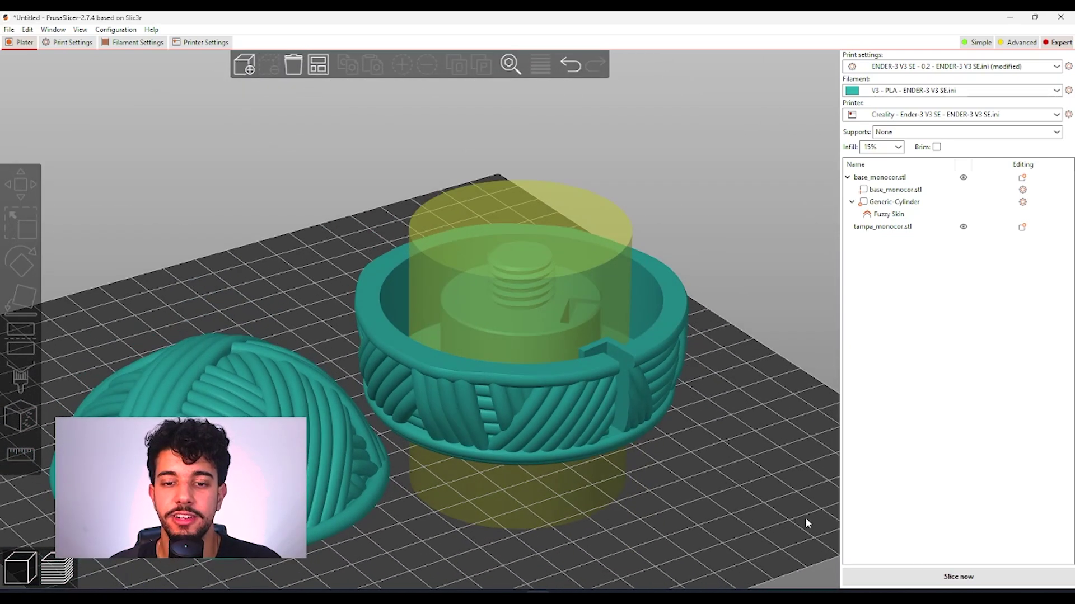
Re-slice and inspect the preview: smooth threaded post, fuzzy outer walls, 11h9m estimate
left_click(931, 579)
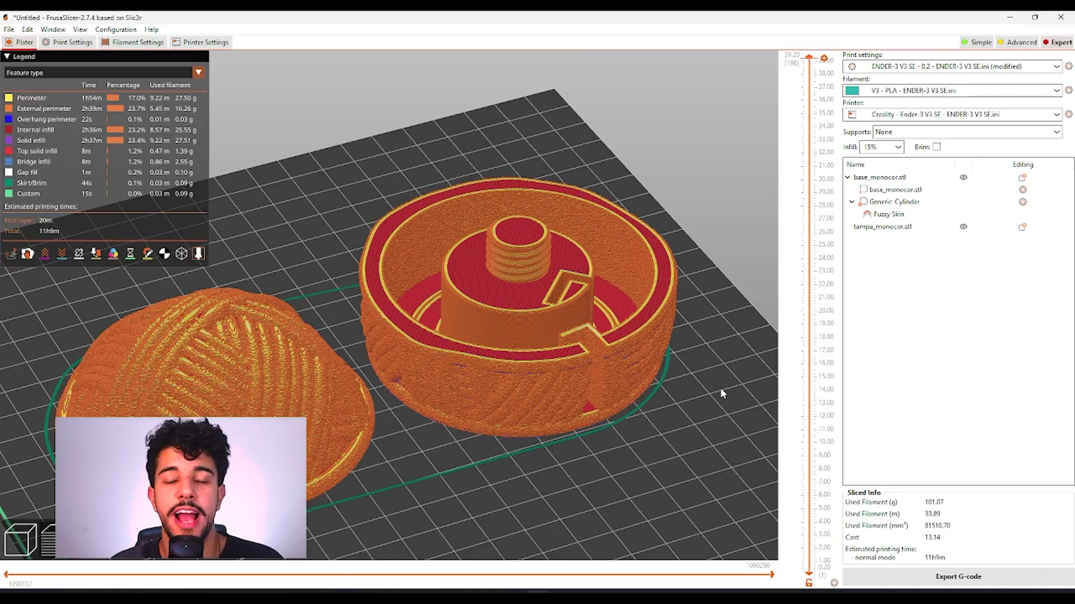
scroll(709, 451, "up", 3)
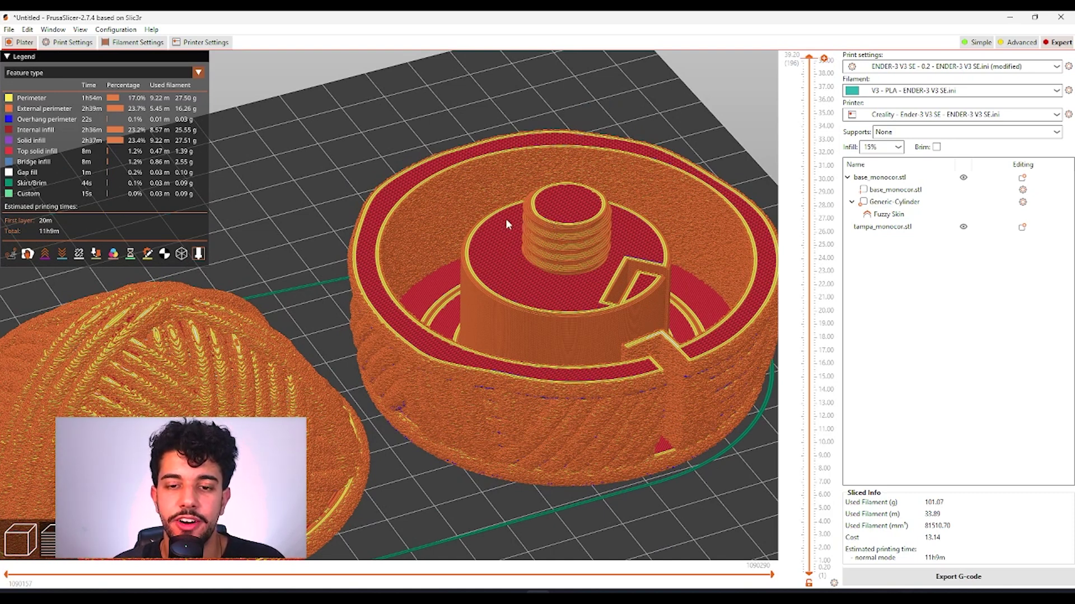
left_click_drag(657, 389, 579, 252)
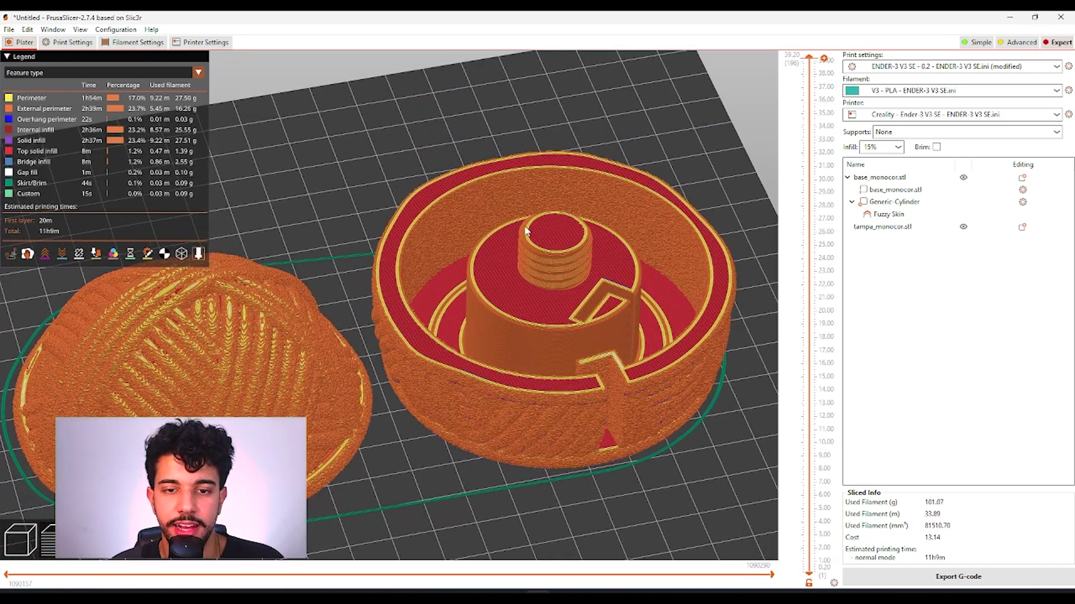
left_click_drag(447, 225, 637, 430)
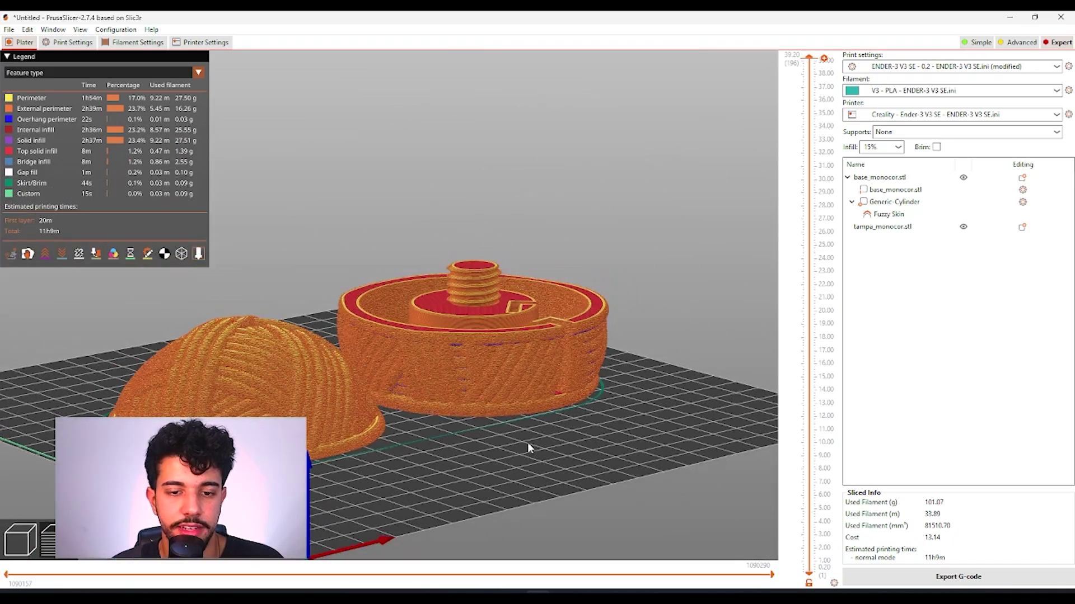
left_click_drag(527, 442, 526, 441)
left_click_drag(587, 524, 544, 501)
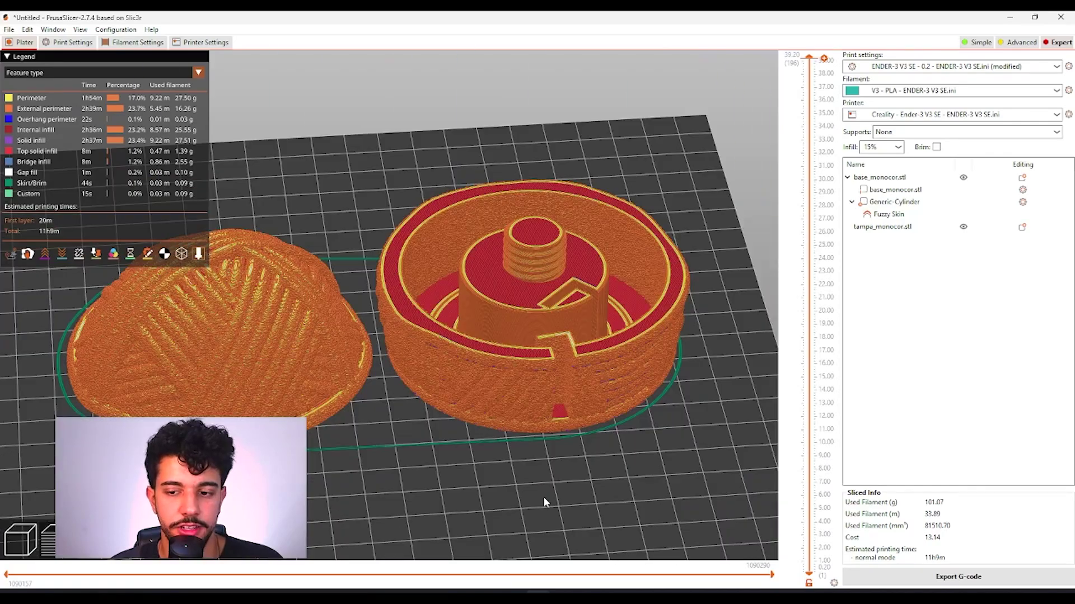